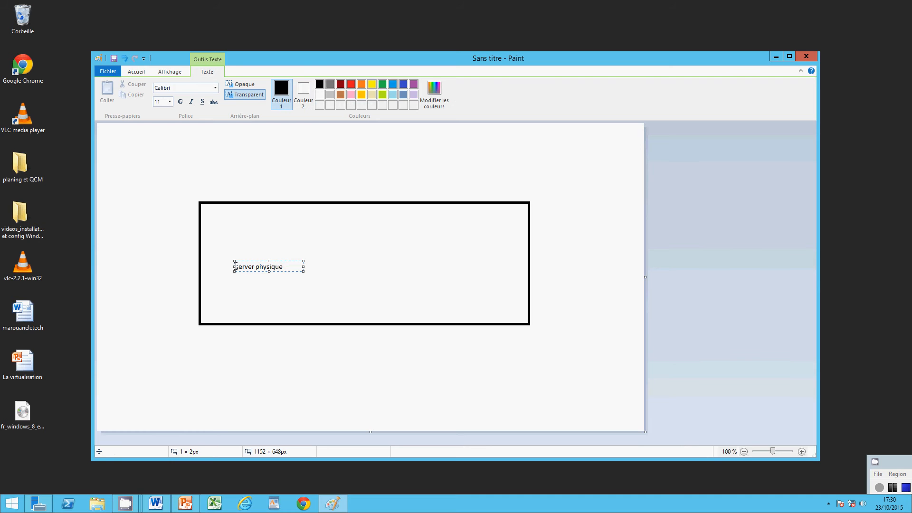
- Add the text "windows server 2012 standard" beneath "server physique" inside the large rectangle
{"action": "type", "text": "windp"}
{"action": "key", "text": "BackSpace"}
{"action": "type", "text": "ows server"}
{"action": "type", "text": " 2012 "}
{"action": "type", "text": "standar"}
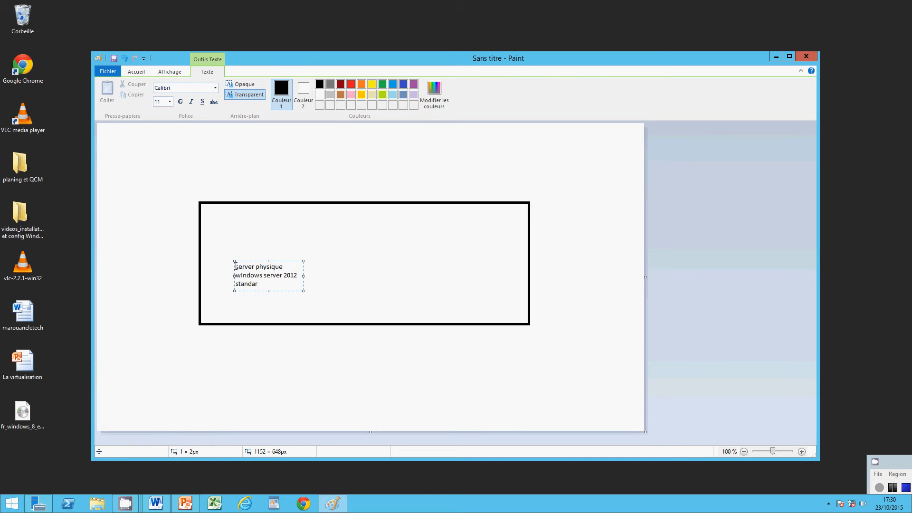
{"action": "type", "text": "d"}
- Add a separate text label "hdd processeur memoires" just above the large rectangle's lower edge
{"action": "left_click", "coordinate": [254, 306]}
{"action": "type", "text": "hdd  processeur memoires"}
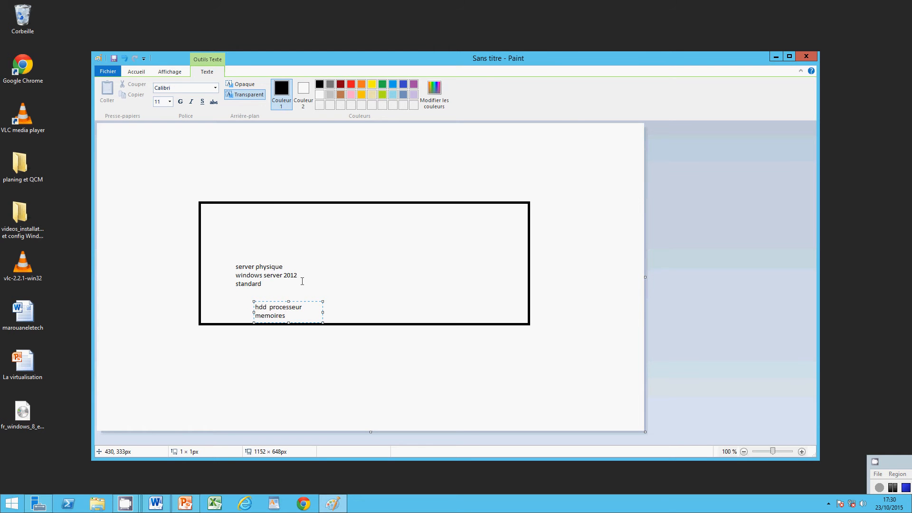
{"action": "left_click", "coordinate": [271, 285]}
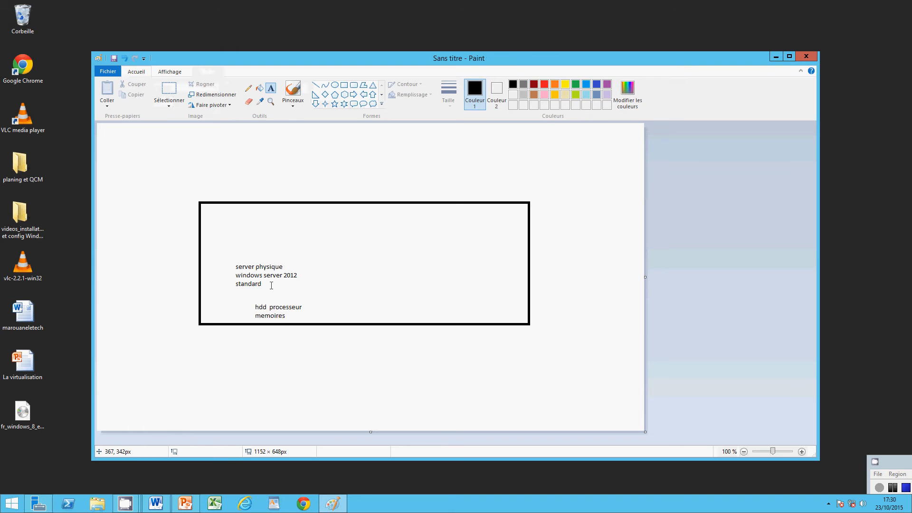
- Add the text "-->role hyper v" right after the word "standard"
{"action": "left_click", "coordinate": [266, 284]}
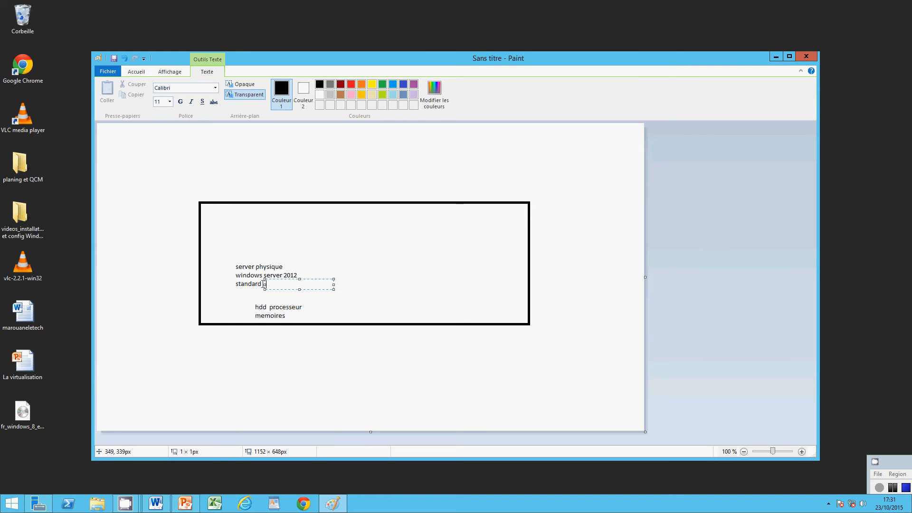
{"action": "type", "text": "-->role hyper v"}
{"action": "left_click", "coordinate": [887, 492]}
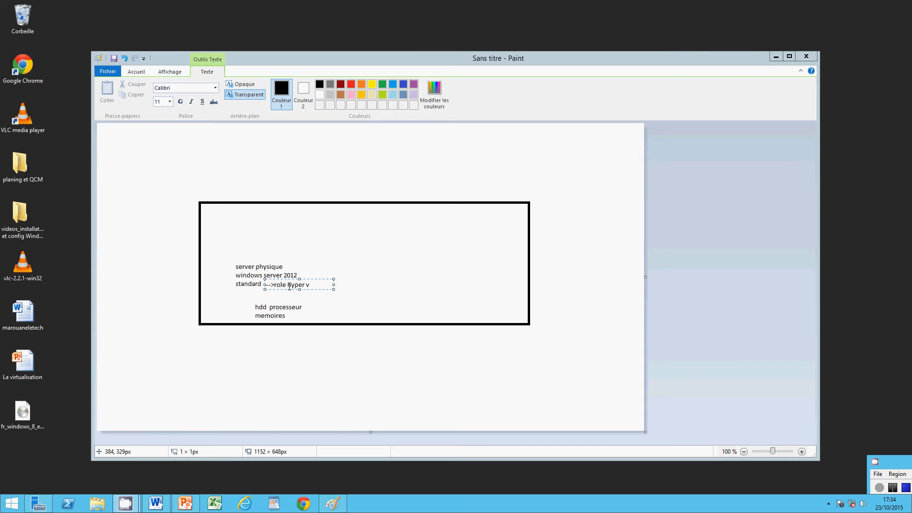
{"action": "left_click", "coordinate": [313, 285]}
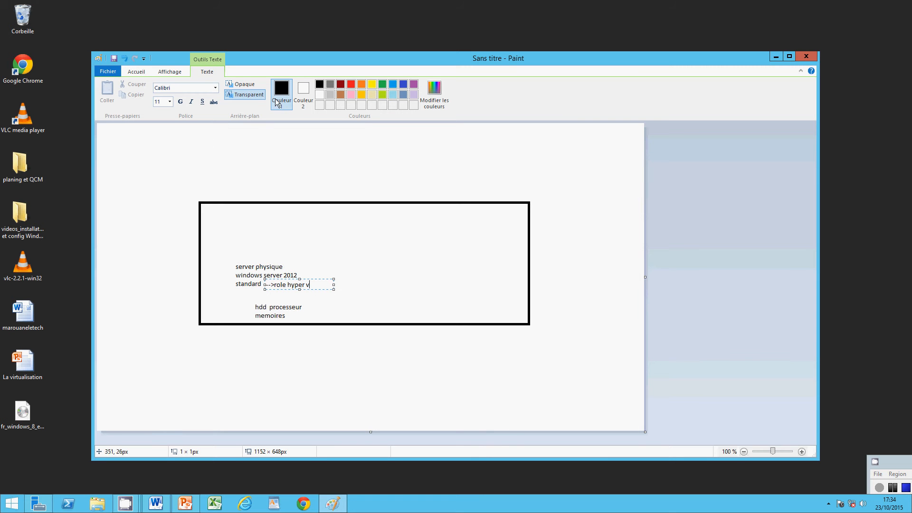
- Draw a flat rectangle about 739 × 38 px resting on the upper edge of the large rectangle
{"action": "left_click", "coordinate": [136, 72]}
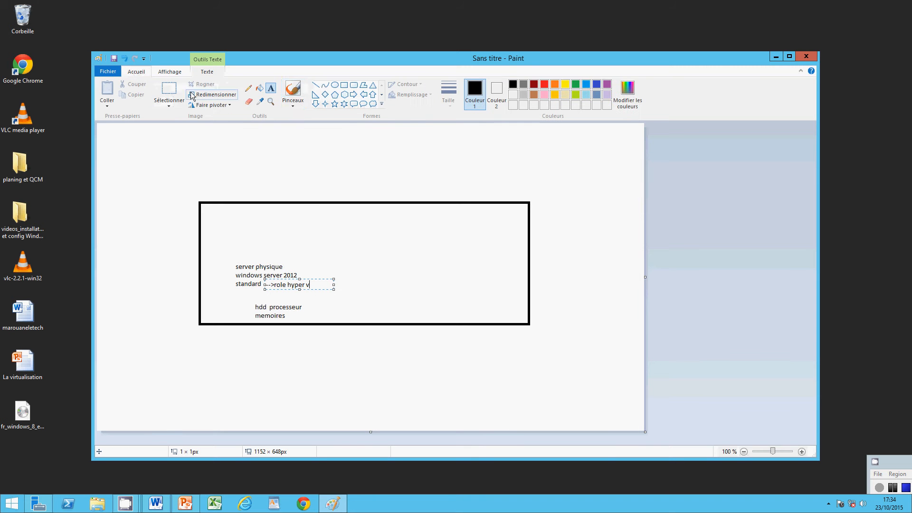
{"action": "left_click", "coordinate": [344, 87]}
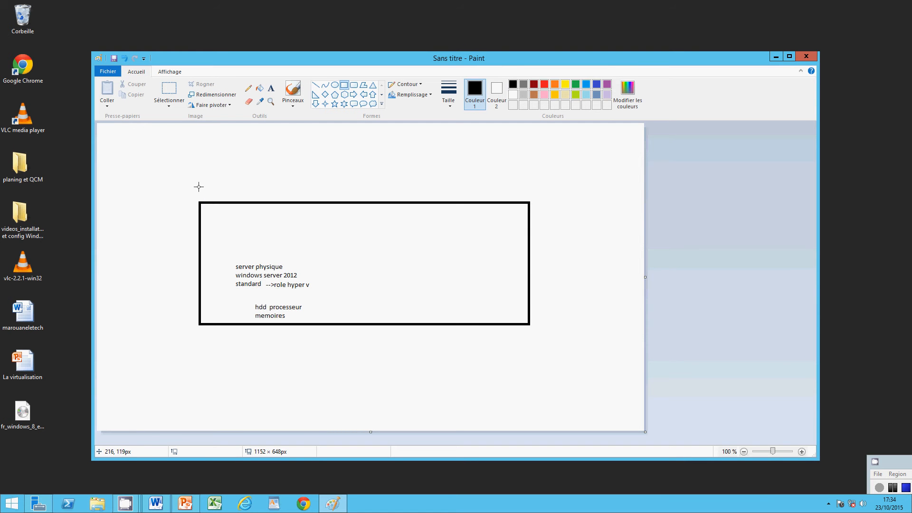
{"action": "left_click_drag", "start_coordinate": [198, 185], "coordinate": [549, 202]}
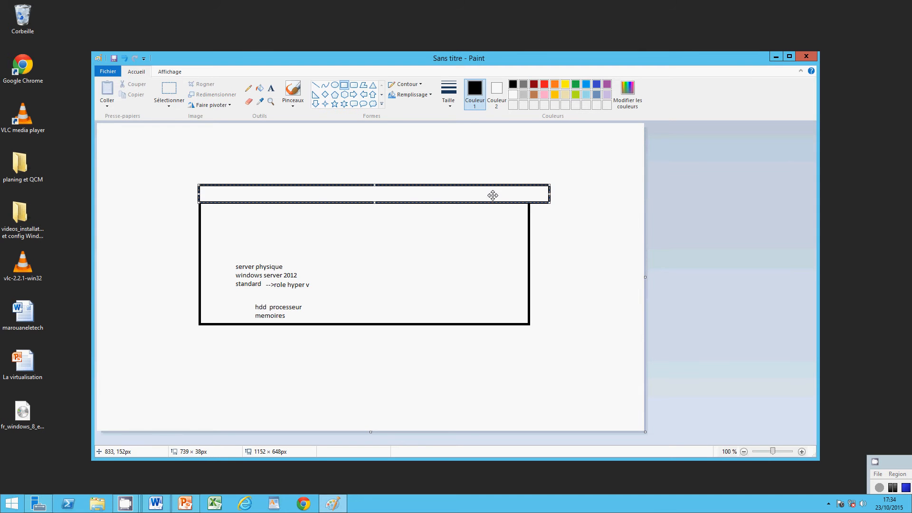
- Label the flat rectangle with the text "hyperviseur"
{"action": "left_click", "coordinate": [271, 88]}
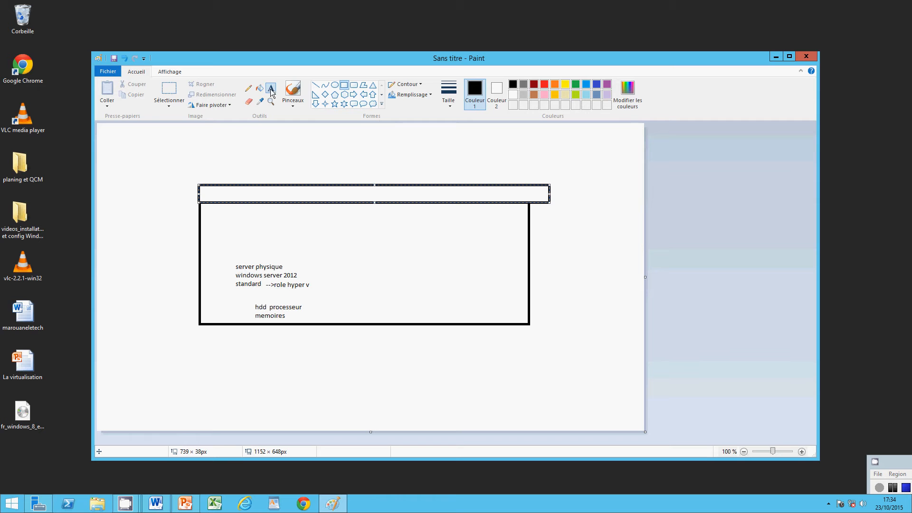
{"action": "left_click", "coordinate": [258, 194]}
{"action": "type", "text": "hy"}
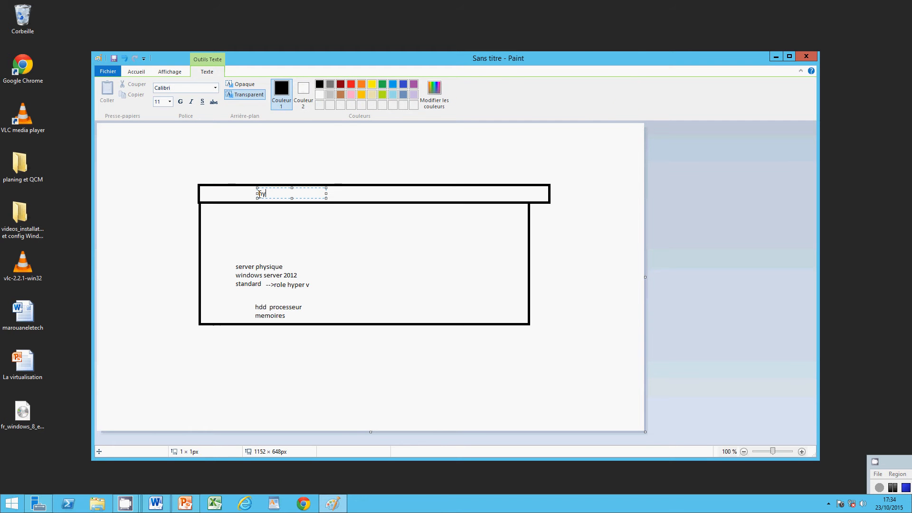
{"action": "type", "text": "perviseur"}
- Draw two small rectangles side by side above the hyperviseur bar, the second about 92 × 40 px
{"action": "left_click", "coordinate": [137, 73]}
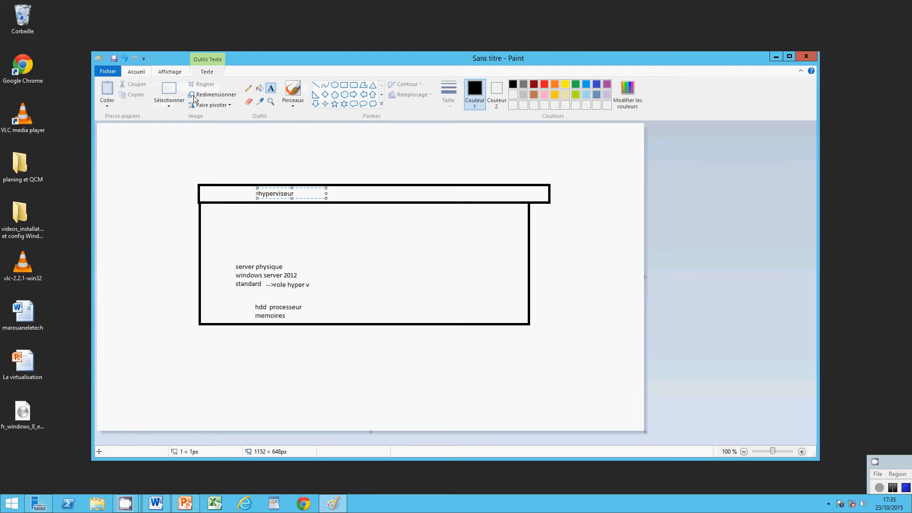
{"action": "left_click", "coordinate": [343, 86]}
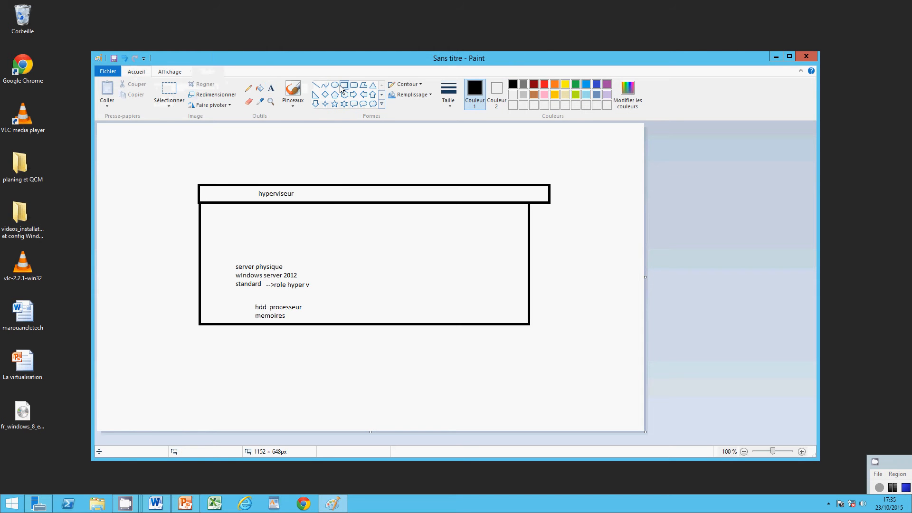
{"action": "left_click_drag", "start_coordinate": [236, 163], "coordinate": [261, 181]}
{"action": "left_click_drag", "start_coordinate": [323, 162], "coordinate": [367, 181]}
- Draw a straight line from each small rectangle down to the "hdd processeur memoires" text
{"action": "left_click", "coordinate": [316, 85]}
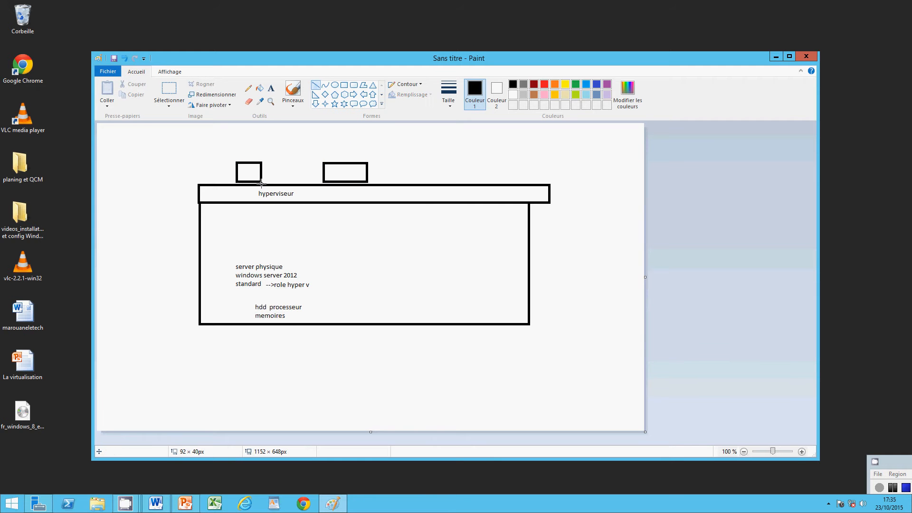
{"action": "left_click_drag", "start_coordinate": [253, 181], "coordinate": [269, 302]}
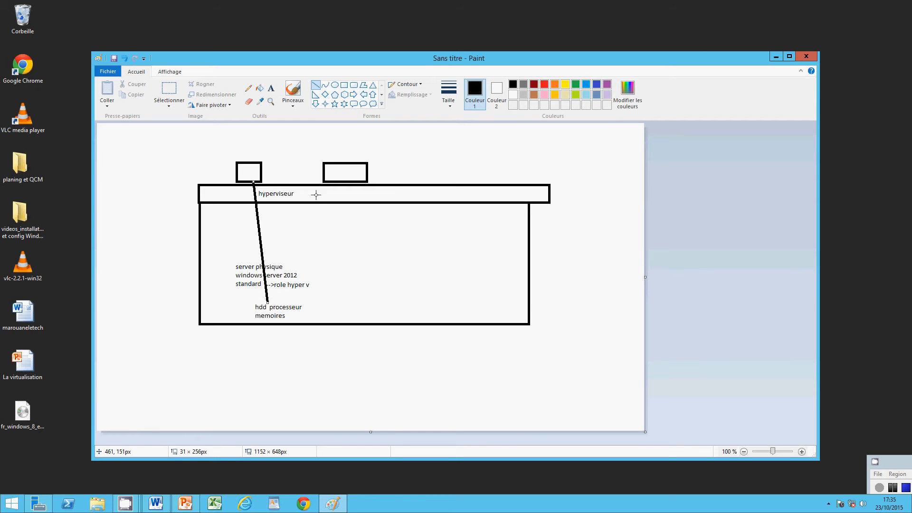
{"action": "left_click_drag", "start_coordinate": [329, 182], "coordinate": [284, 303]}
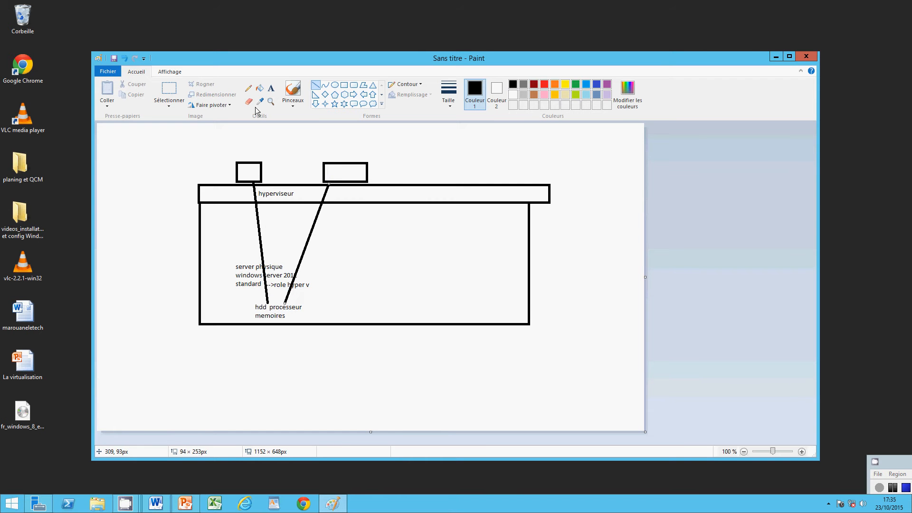
- Label the first small rectangle "vm1" and the second one "vm2"
{"action": "left_click", "coordinate": [271, 89]}
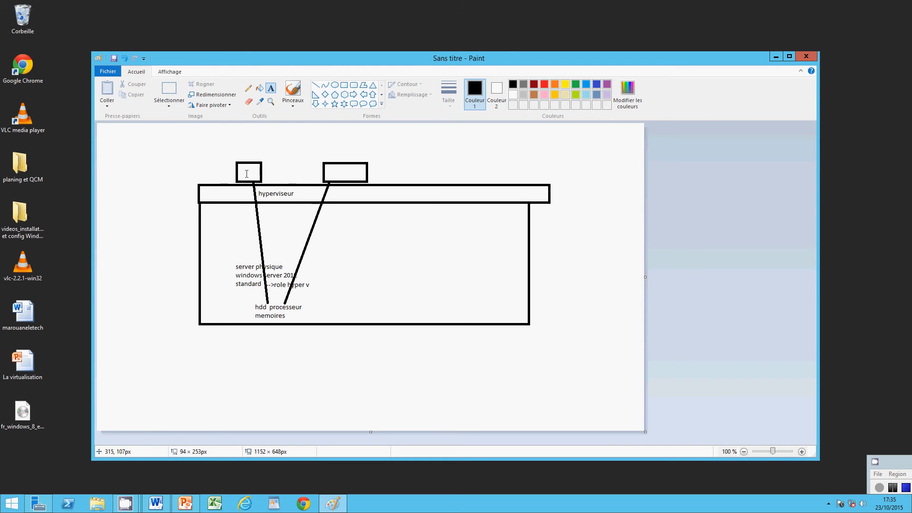
{"action": "left_click", "coordinate": [247, 174]}
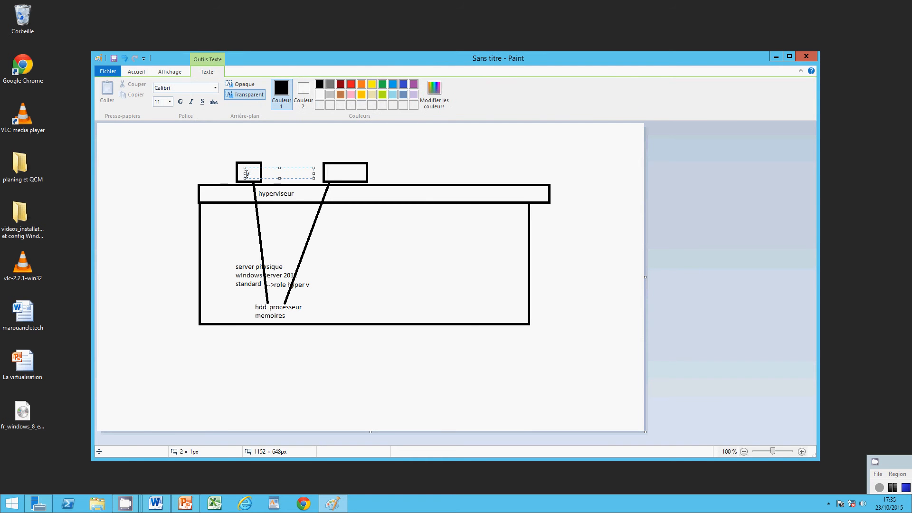
{"action": "type", "text": "vm1"}
{"action": "left_click", "coordinate": [331, 171]}
{"action": "type", "text": "vm"}
{"action": "left_click", "coordinate": [470, 159]}
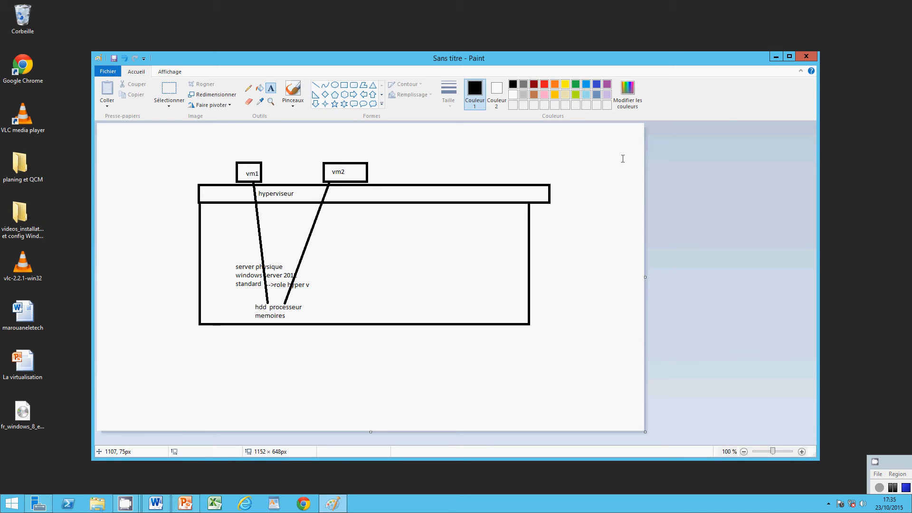
- Switch to Gestionnaire de serveur and check the Hyper-V role in the add roles and features wizard, leaving without installing anything
{"action": "left_click", "coordinate": [775, 57]}
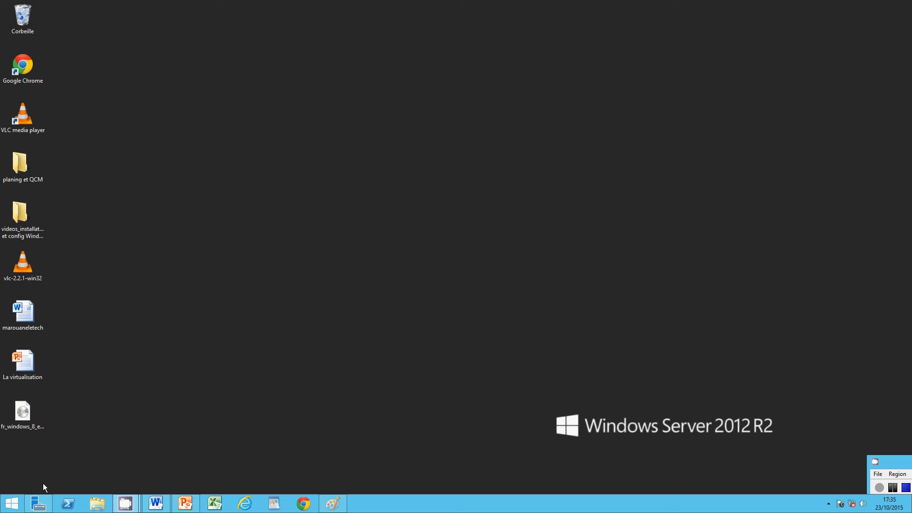
{"action": "left_click", "coordinate": [38, 503]}
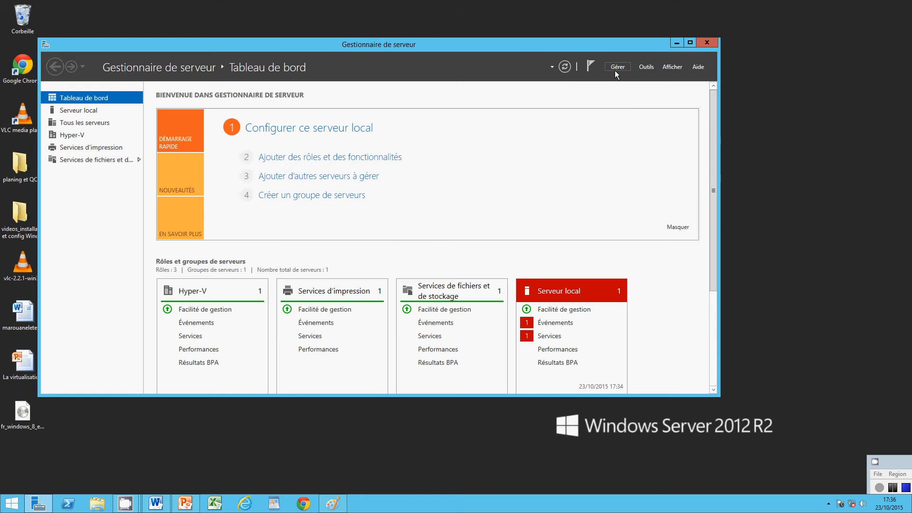
{"action": "left_click", "coordinate": [616, 70]}
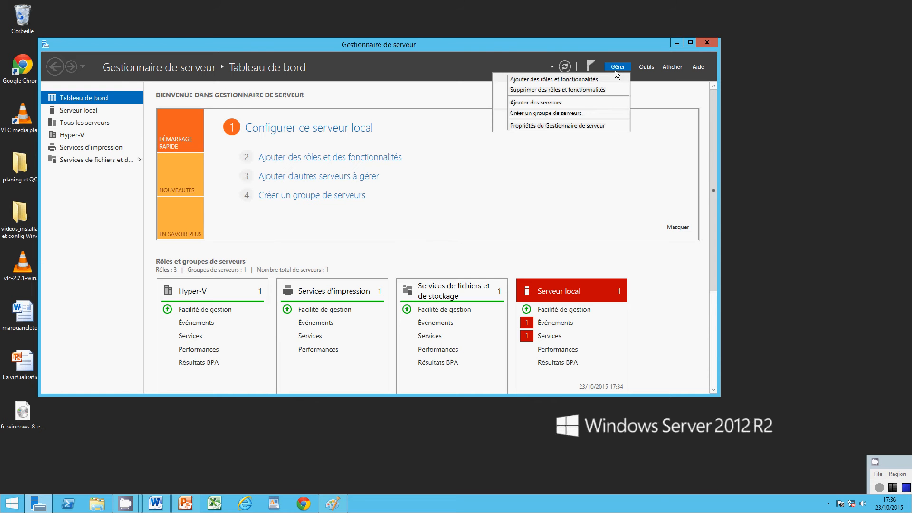
{"action": "left_click", "coordinate": [570, 80]}
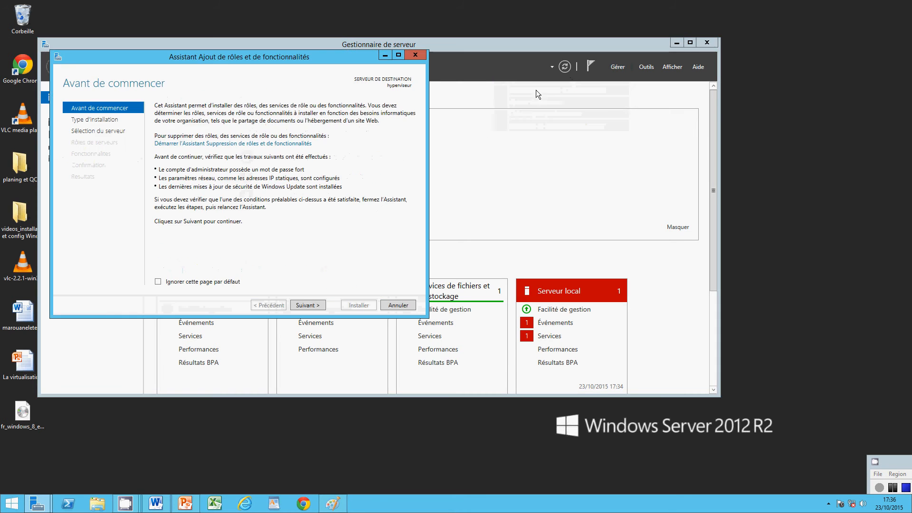
{"action": "left_click", "coordinate": [307, 307]}
{"action": "left_click", "coordinate": [308, 307]}
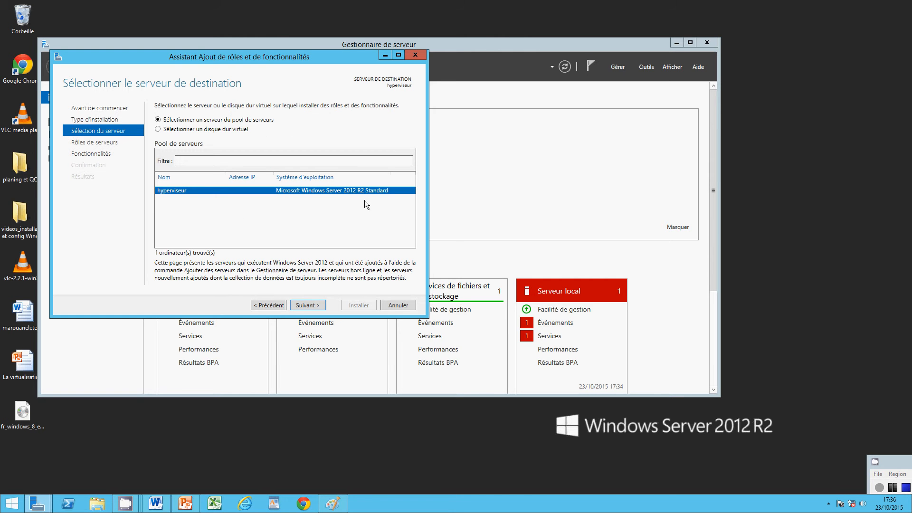
{"action": "left_click", "coordinate": [312, 307]}
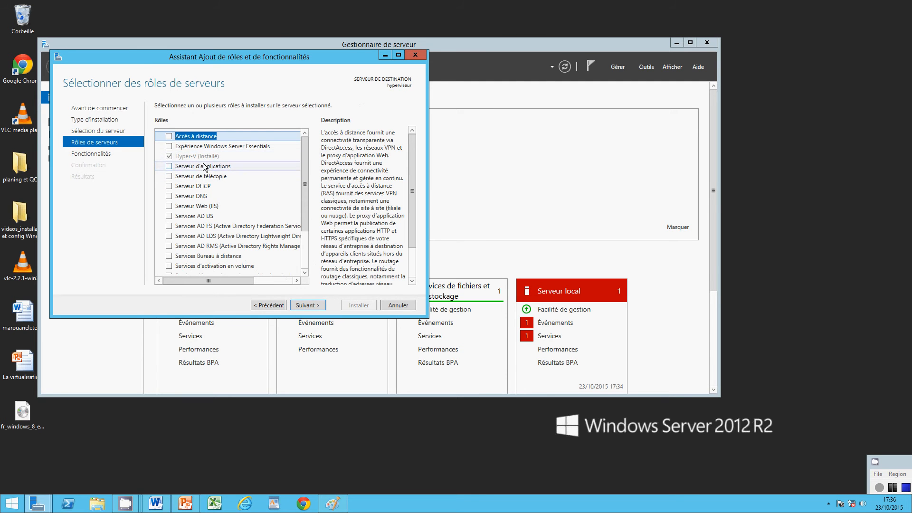
{"action": "left_click", "coordinate": [399, 307]}
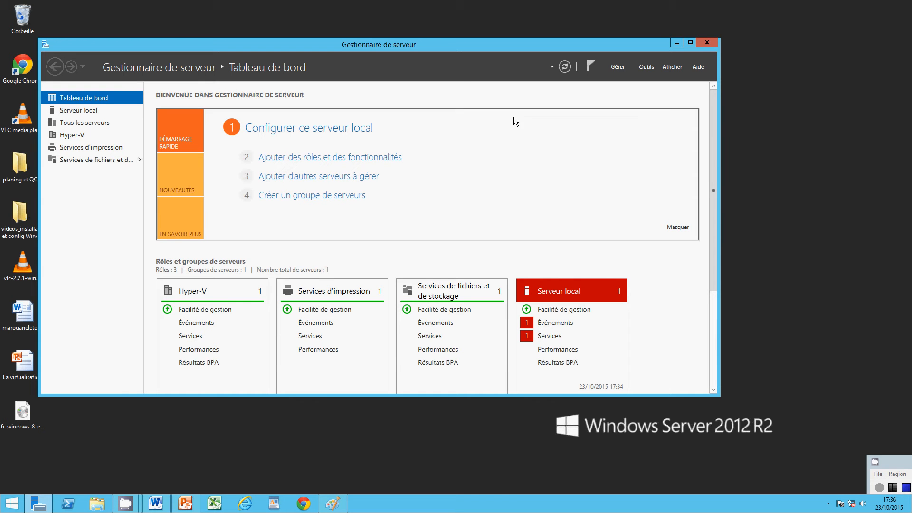
- Open Gestionnaire Hyper-V from the server's administration tools
{"action": "left_click", "coordinate": [616, 68]}
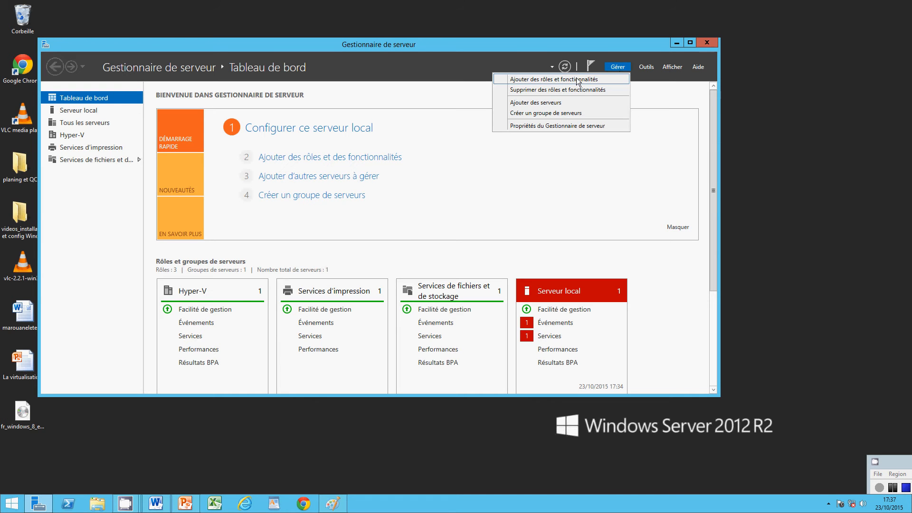
{"action": "left_click", "coordinate": [657, 99]}
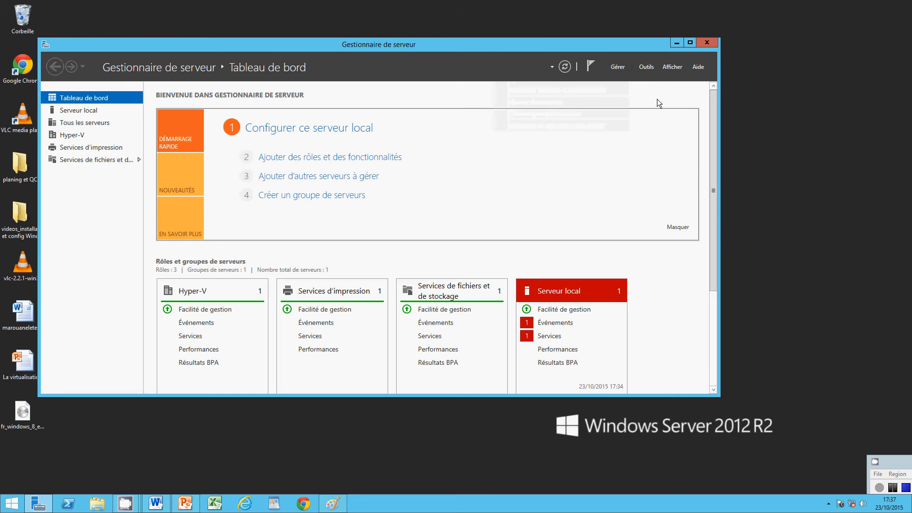
{"action": "left_click", "coordinate": [647, 67]}
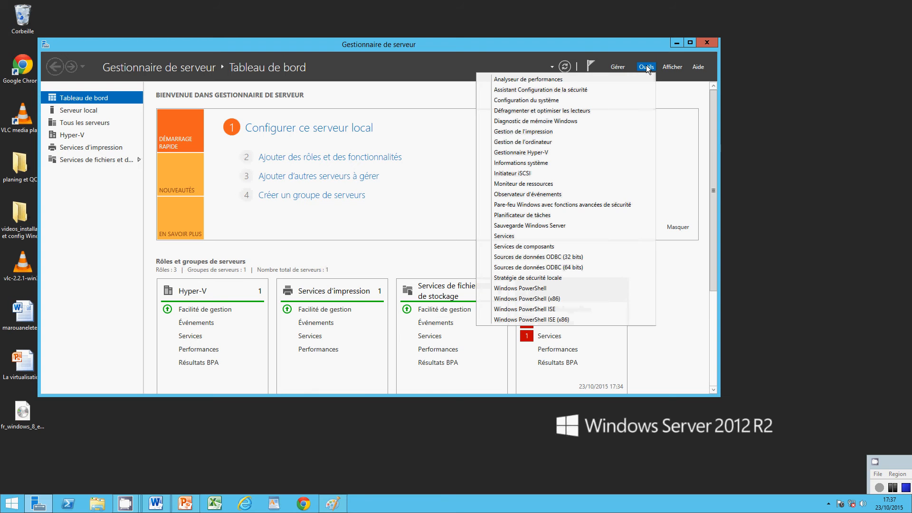
{"action": "left_click", "coordinate": [580, 152]}
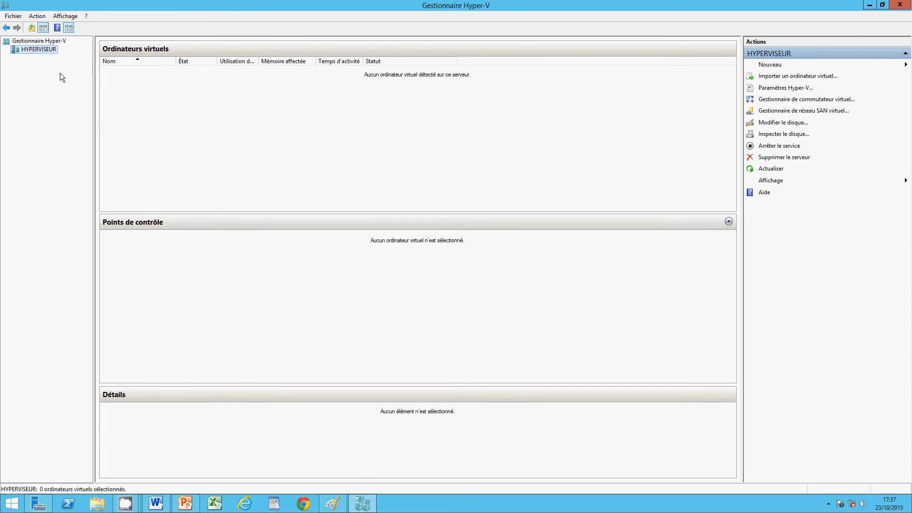
- Start creating a new virtual machine on HYPERVISEUR and name it vm1, keeping the default storage location
{"action": "left_click", "coordinate": [37, 18]}
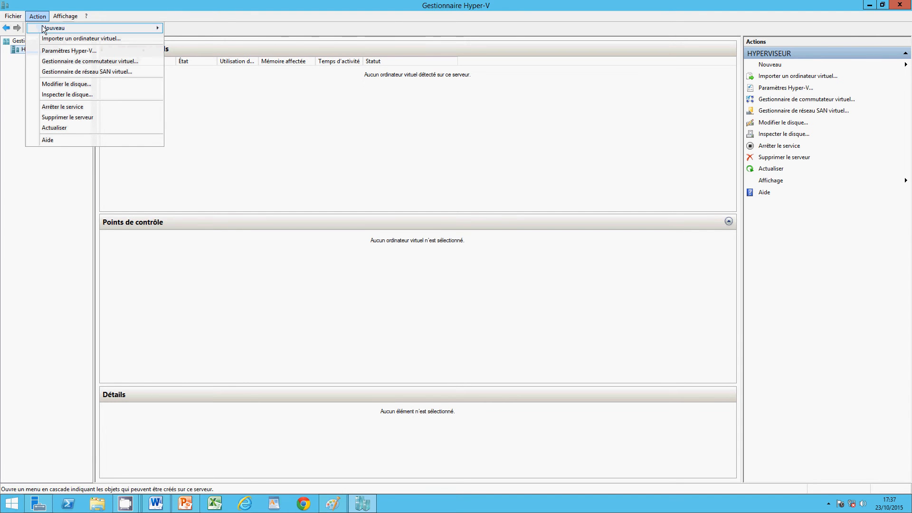
{"action": "mouse_move", "coordinate": [43, 30]}
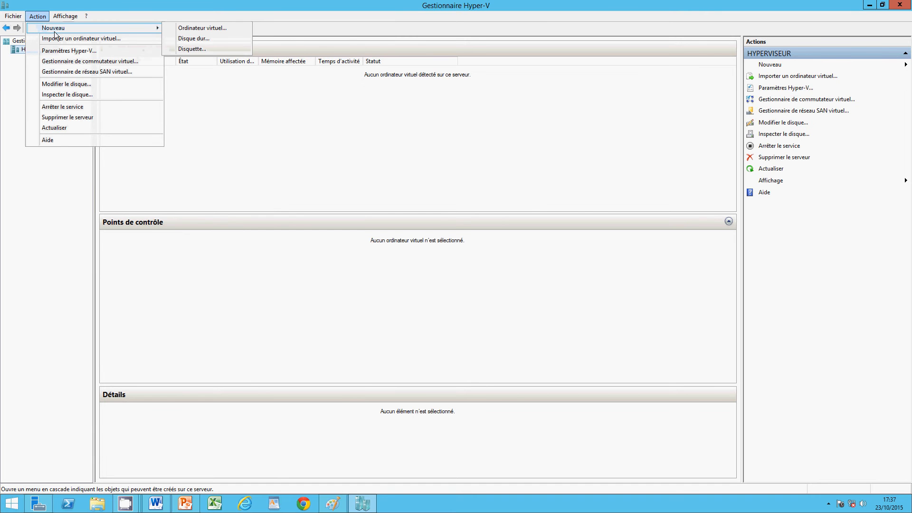
{"action": "left_click", "coordinate": [181, 28]}
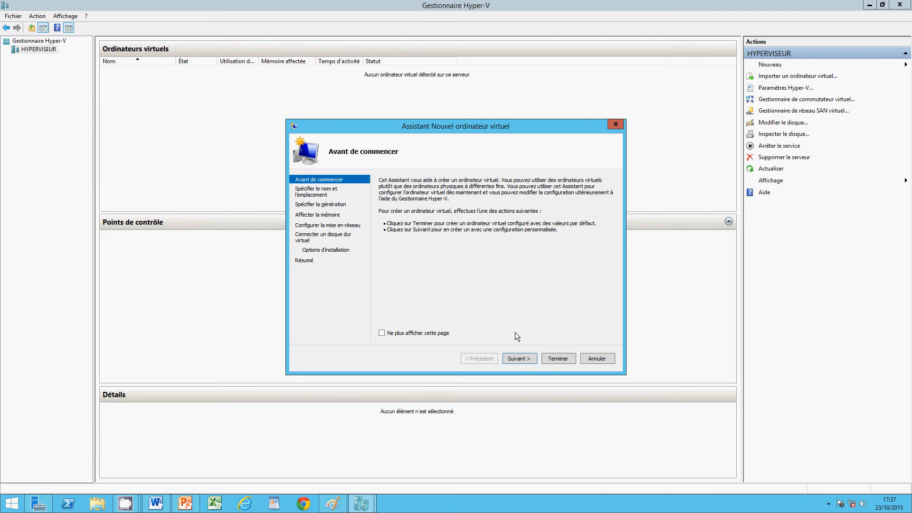
{"action": "left_click", "coordinate": [517, 356]}
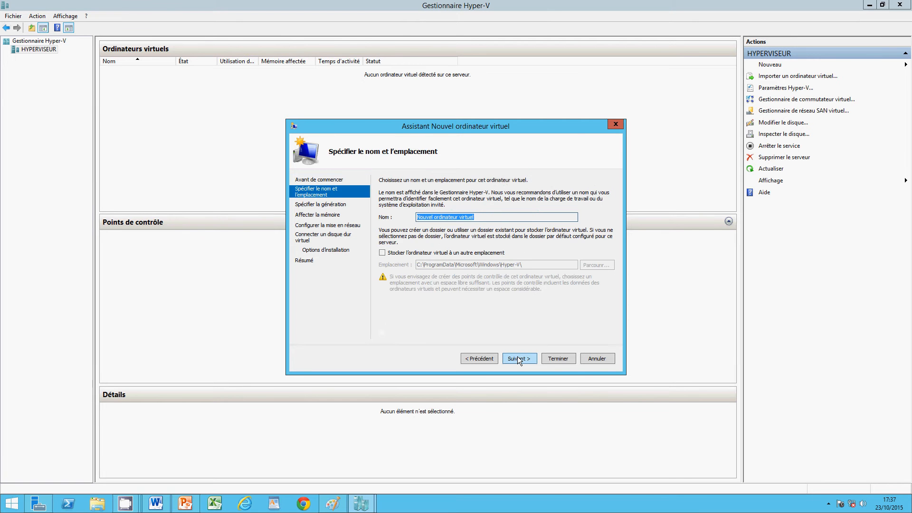
{"action": "key", "text": "BackSpace"}
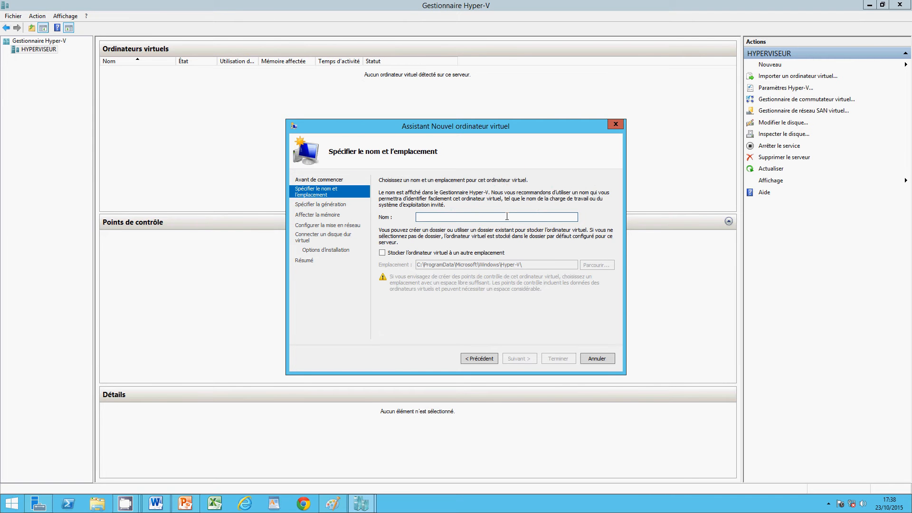
{"action": "left_click", "coordinate": [332, 505]}
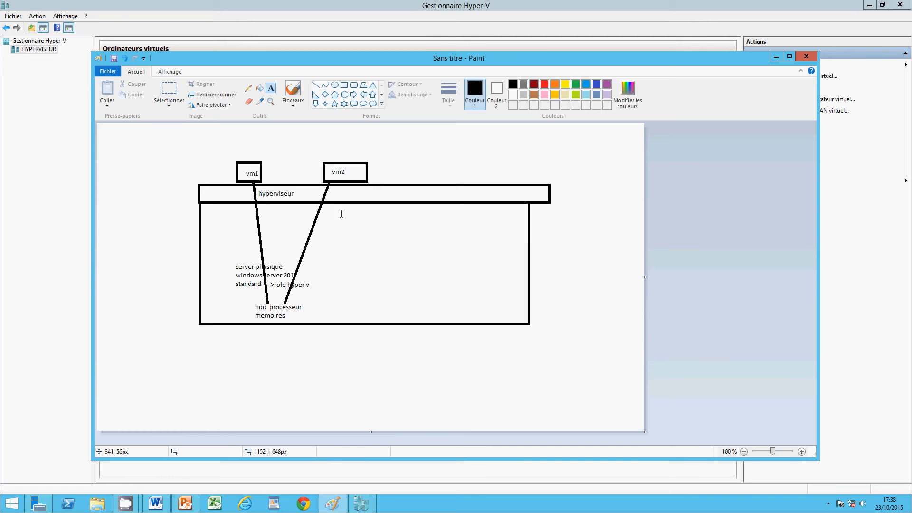
{"action": "left_click", "coordinate": [775, 56]}
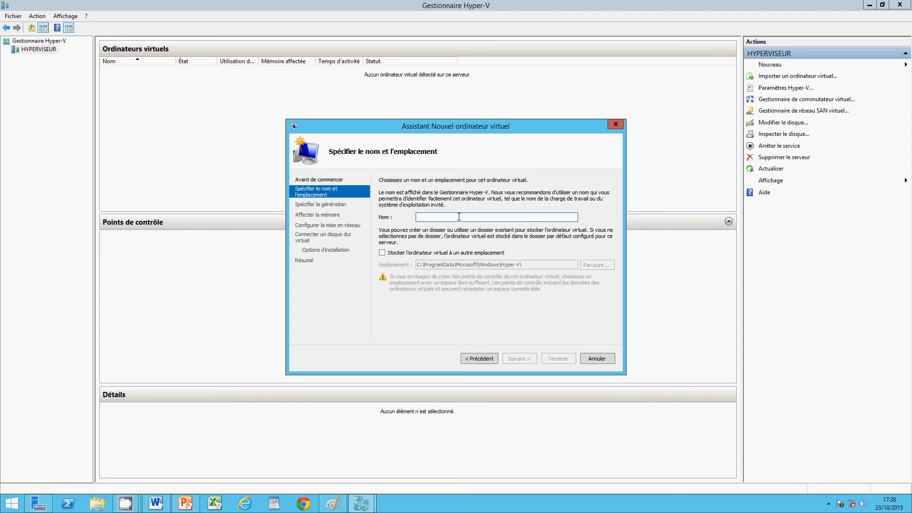
{"action": "type", "text": "vm1"}
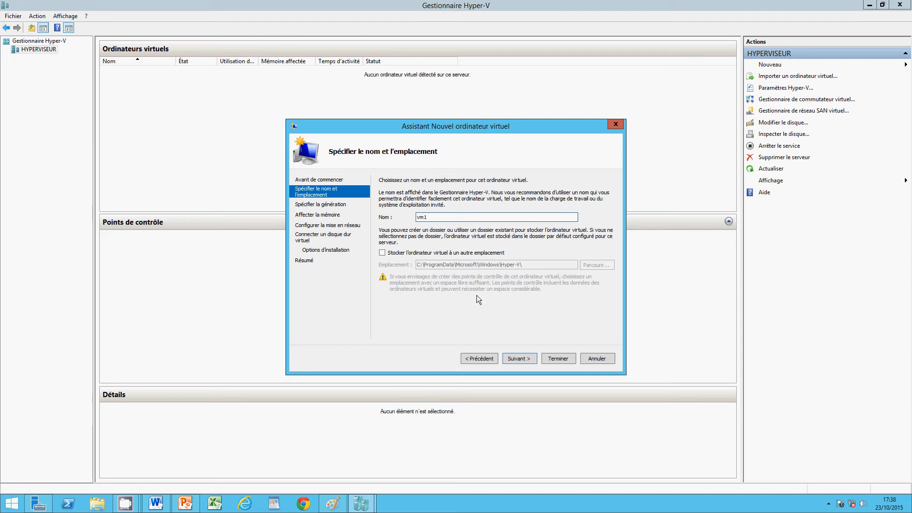
{"action": "left_click", "coordinate": [518, 358]}
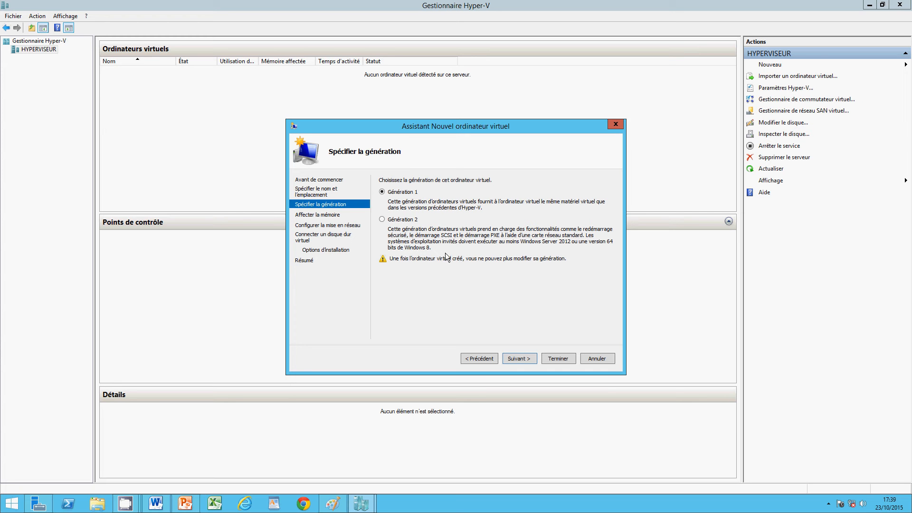
- Accept Génération 1 for the virtual machine and keep its startup memory at 512 Mo
{"action": "left_click", "coordinate": [517, 357]}
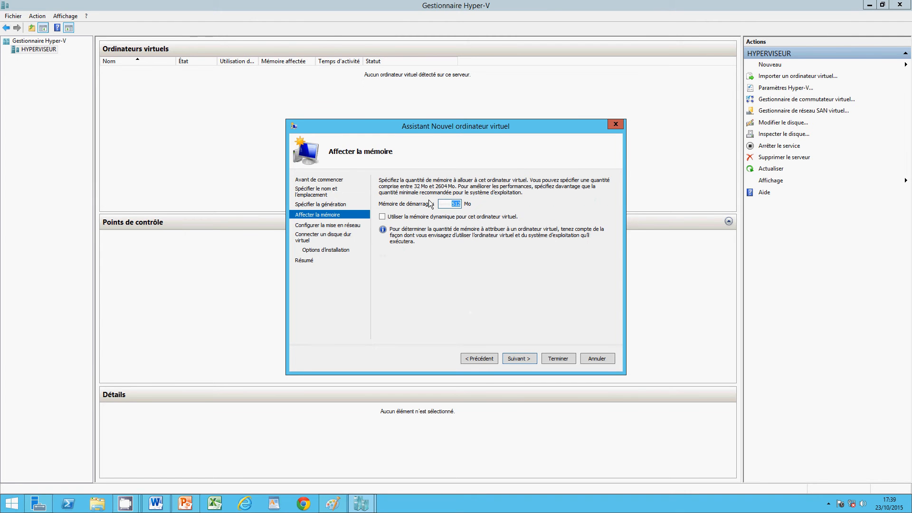
{"action": "left_click", "coordinate": [333, 504]}
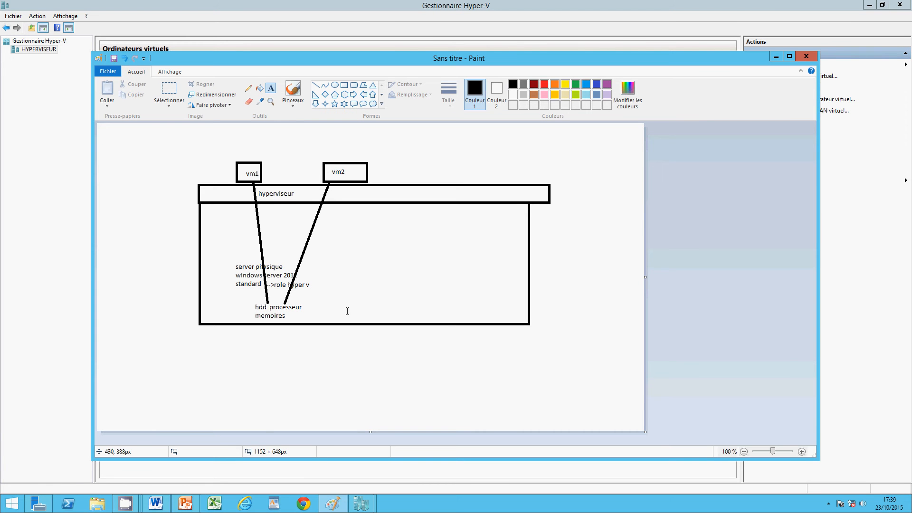
{"action": "left_click", "coordinate": [776, 57]}
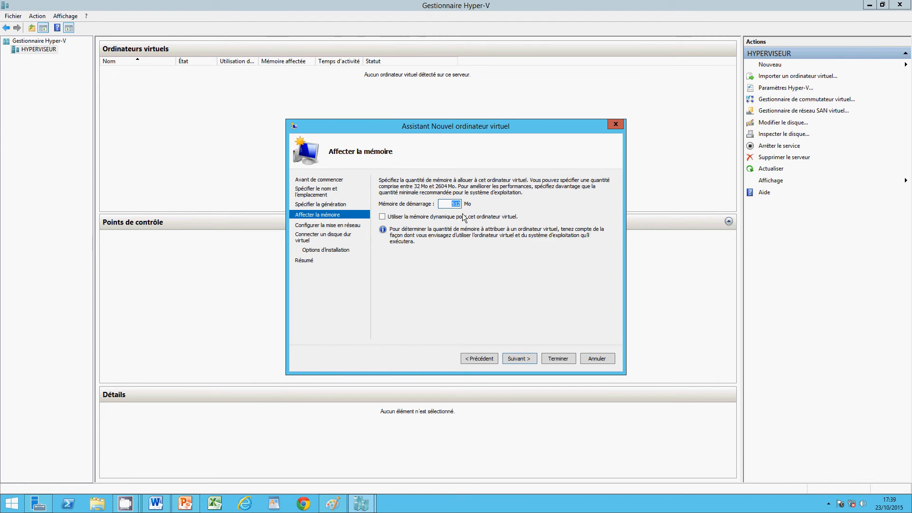
{"action": "left_click", "coordinate": [383, 217]}
{"action": "left_click", "coordinate": [457, 205]}
{"action": "left_click", "coordinate": [382, 217]}
{"action": "left_click", "coordinate": [383, 217]}
{"action": "left_click", "coordinate": [520, 360]}
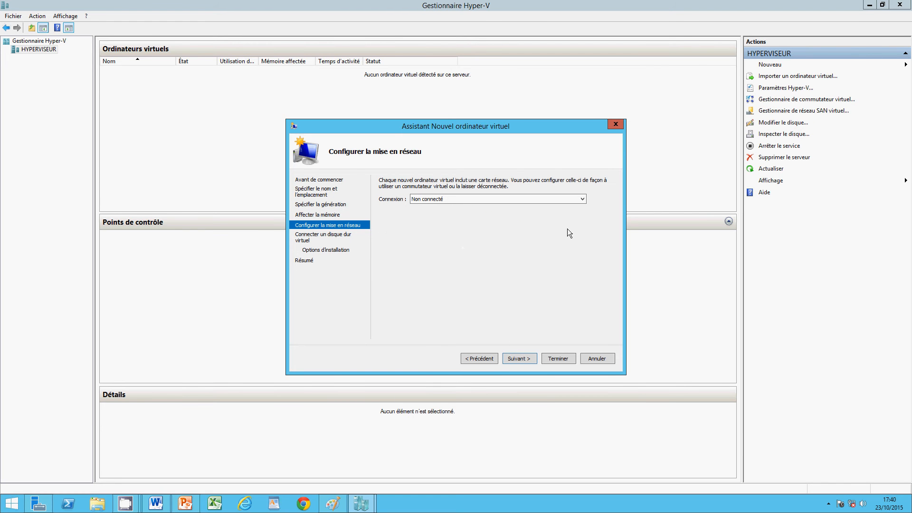
- Leave the virtual machine's network connection set to Non connecté and continue to the virtual hard disk settings
{"action": "left_click", "coordinate": [582, 200]}
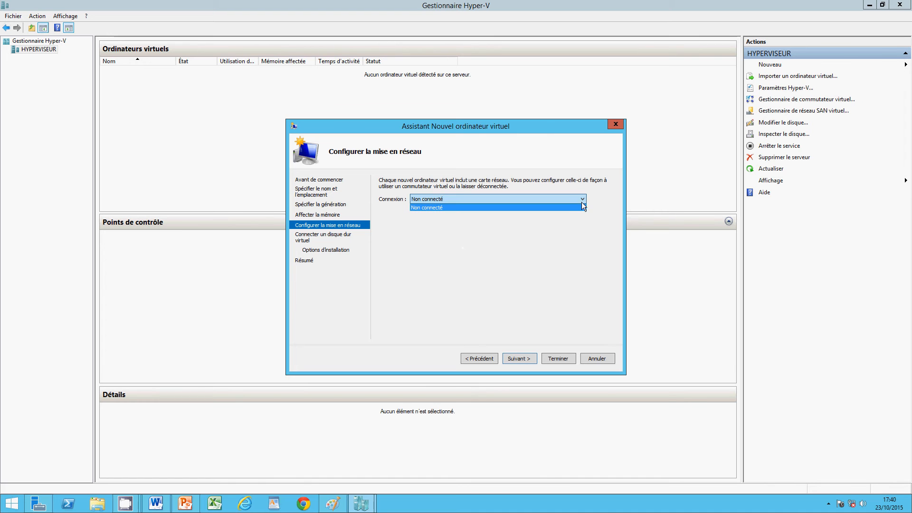
{"action": "left_click", "coordinate": [571, 208]}
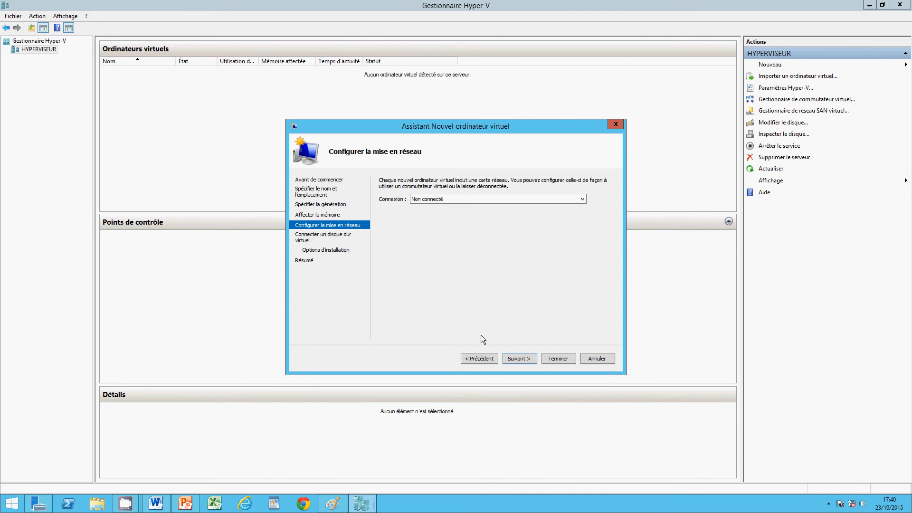
{"action": "left_click", "coordinate": [517, 359]}
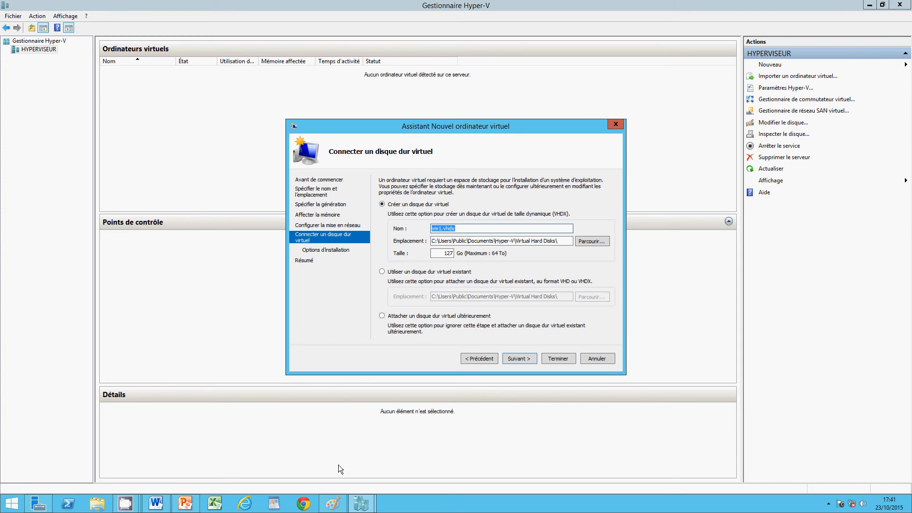
- Create the virtual hard disk vm1.vhdx in the default location with a size of 10 Go
{"action": "left_click", "coordinate": [333, 503]}
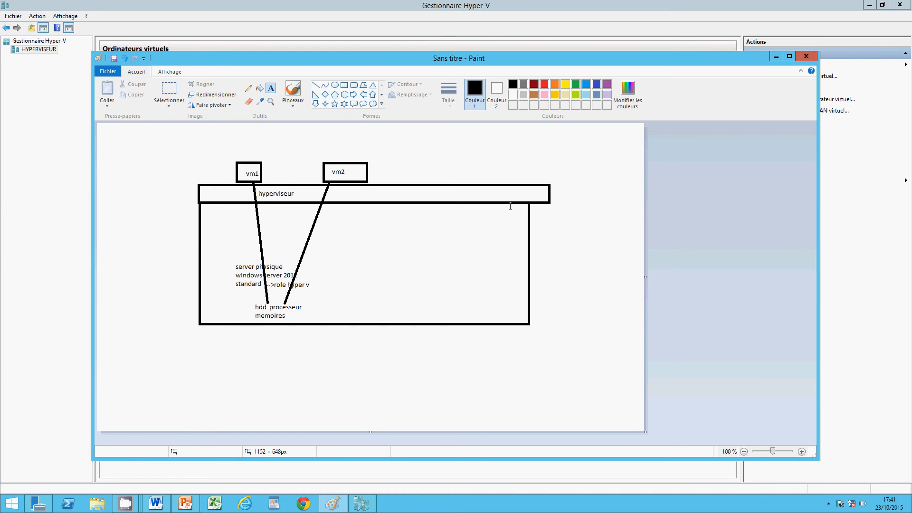
{"action": "left_click", "coordinate": [776, 56]}
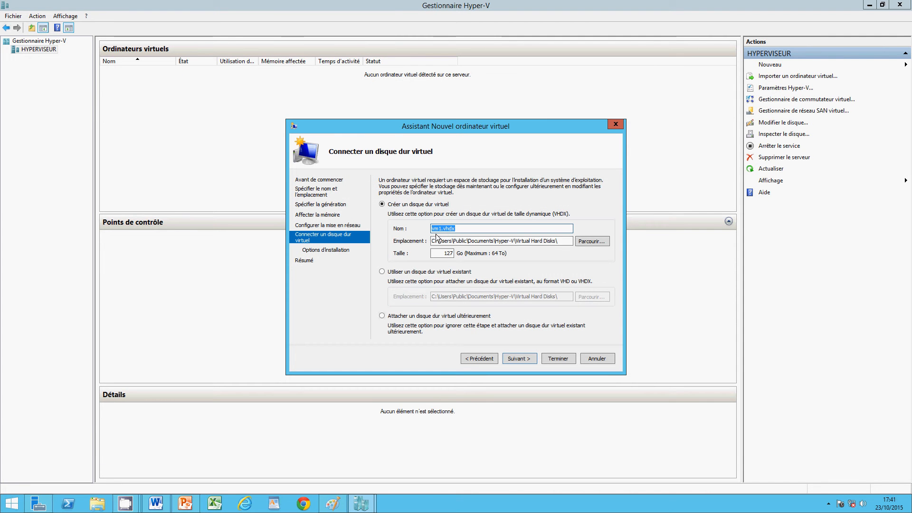
{"action": "left_click", "coordinate": [458, 230]}
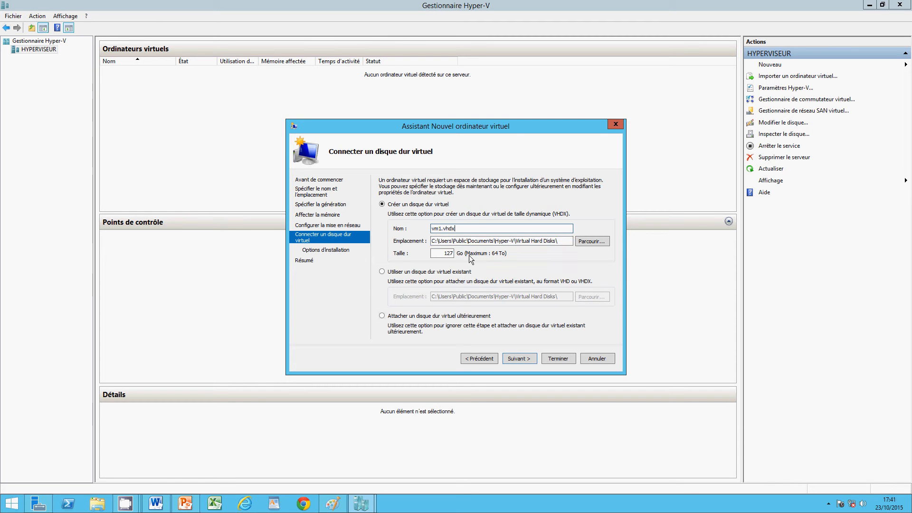
{"action": "left_click", "coordinate": [441, 253]}
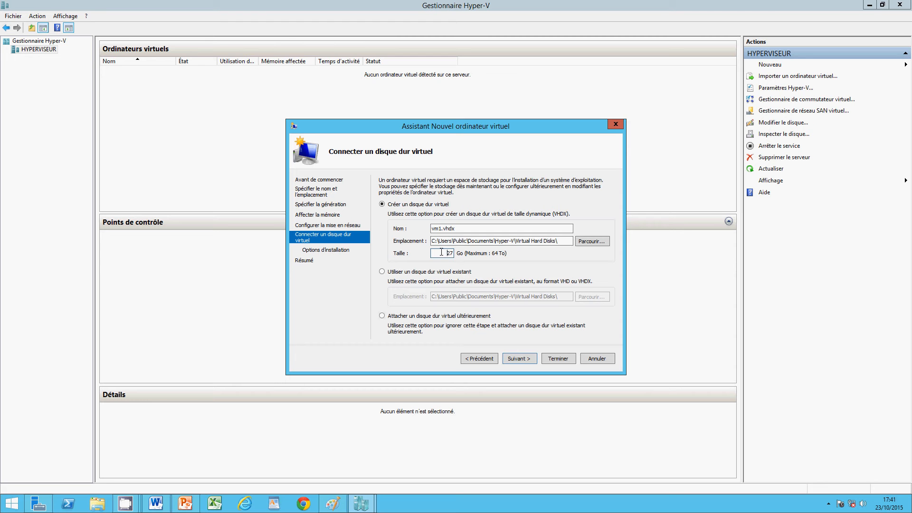
{"action": "key", "text": "Delete"}
{"action": "key", "text": "Delete"}
{"action": "key", "text": "Delete"}
{"action": "type", "text": "10"}
{"action": "left_click", "coordinate": [521, 359]}
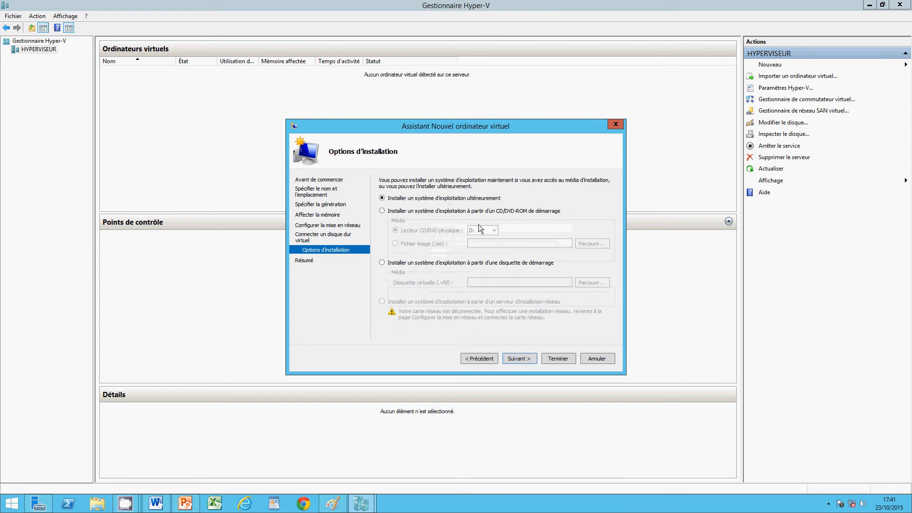
- Leave the operating system installation for later, review the full configuration summary, and try to create vm1
{"action": "left_click", "coordinate": [520, 359]}
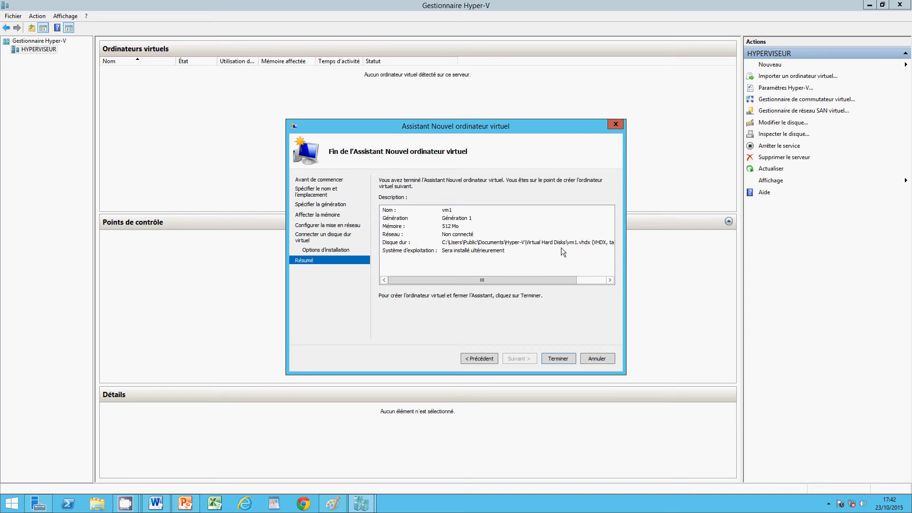
{"action": "left_click", "coordinate": [610, 280]}
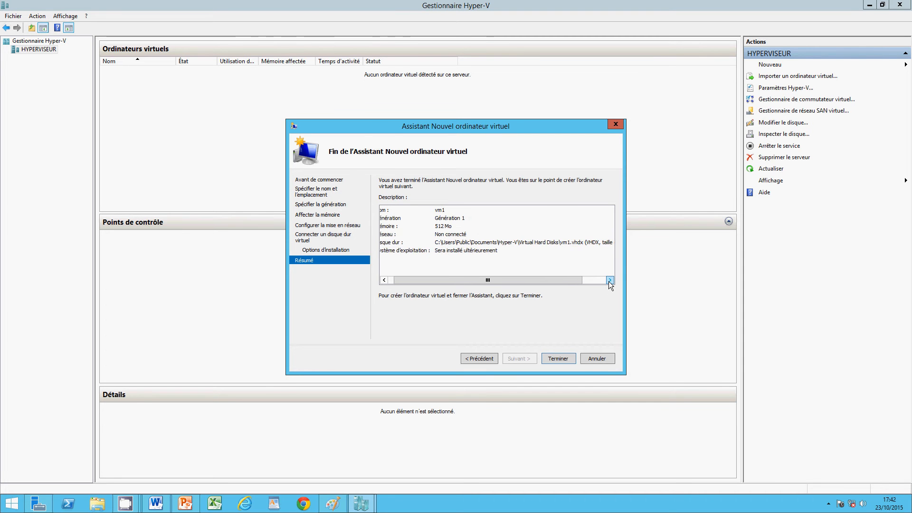
{"action": "left_click", "coordinate": [609, 280]}
{"action": "left_click", "coordinate": [609, 280]}
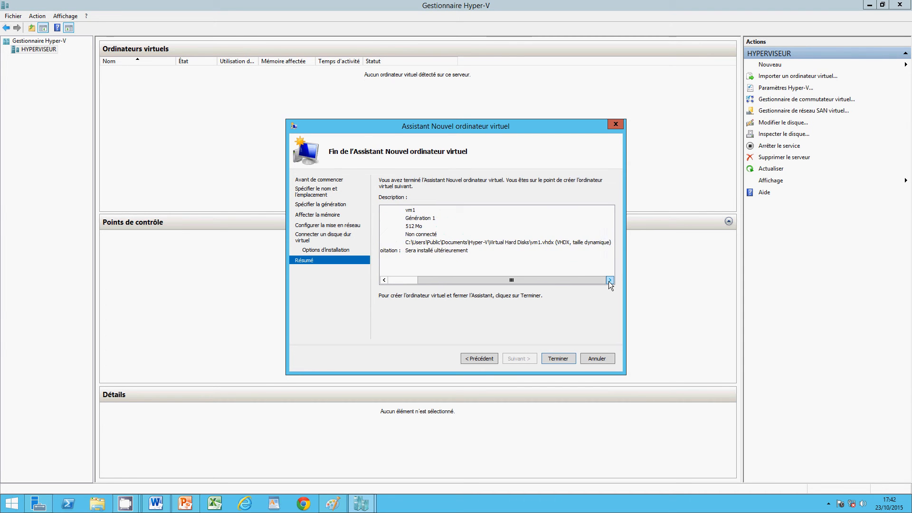
{"action": "left_click", "coordinate": [384, 280]}
{"action": "left_click", "coordinate": [384, 280]}
{"action": "left_click", "coordinate": [384, 280]}
{"action": "left_click", "coordinate": [384, 280]}
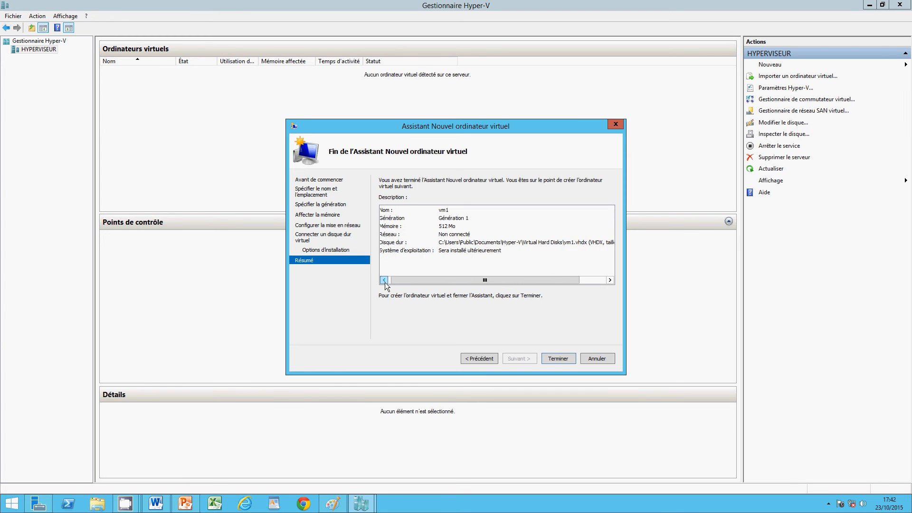
{"action": "left_click", "coordinate": [553, 358]}
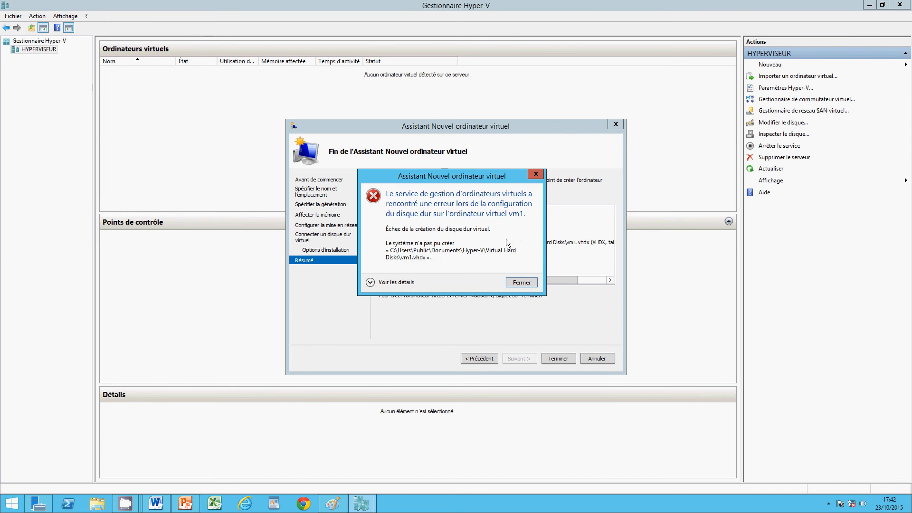
{"action": "left_click", "coordinate": [516, 281]}
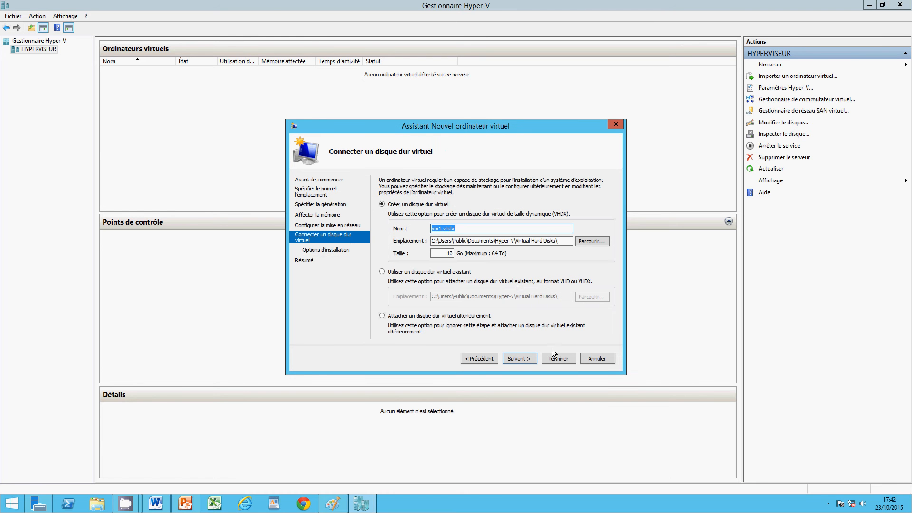
{"action": "left_click", "coordinate": [871, 6]}
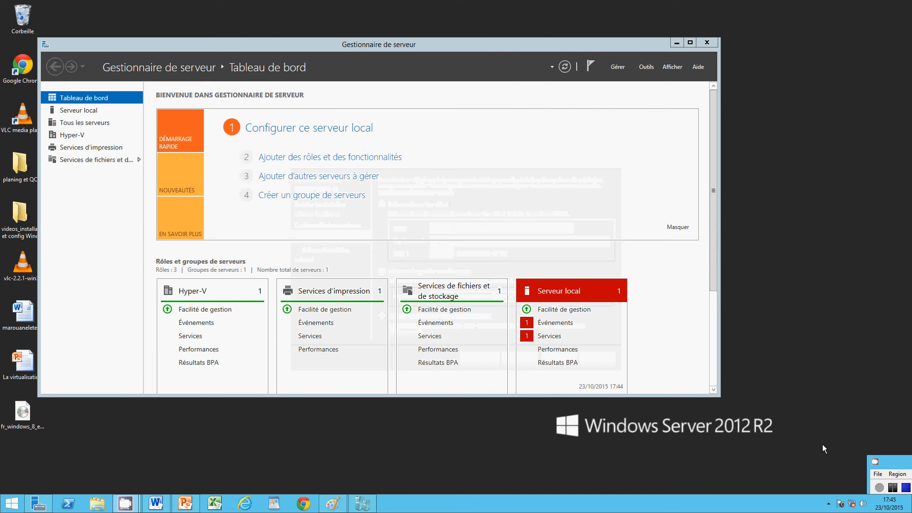
{"action": "left_click", "coordinate": [362, 503]}
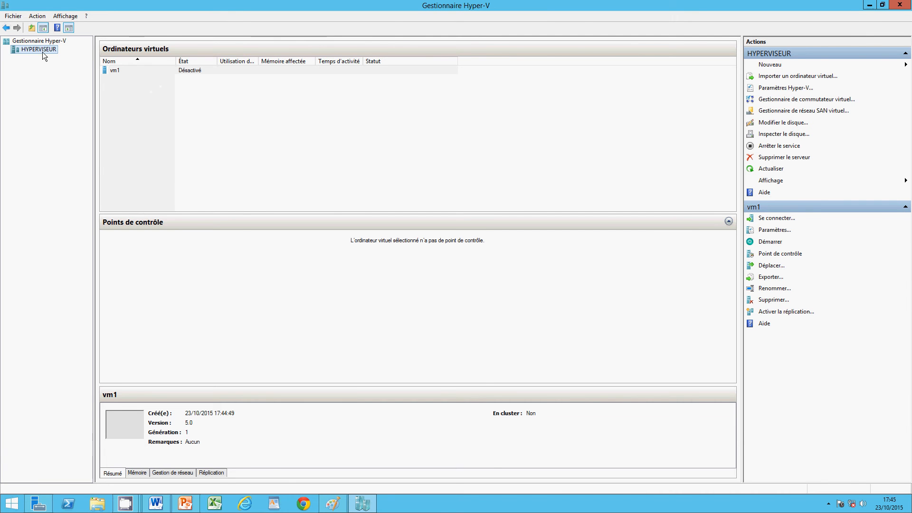
- Start creating a second virtual machine named vm2 in the default location and accept Génération 1
{"action": "left_click", "coordinate": [33, 15]}
{"action": "mouse_move", "coordinate": [42, 31]}
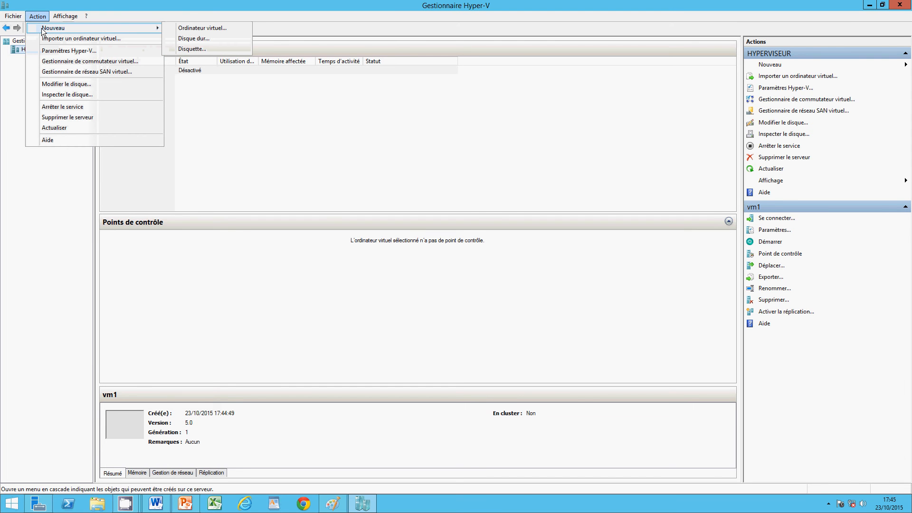
{"action": "left_click", "coordinate": [182, 28]}
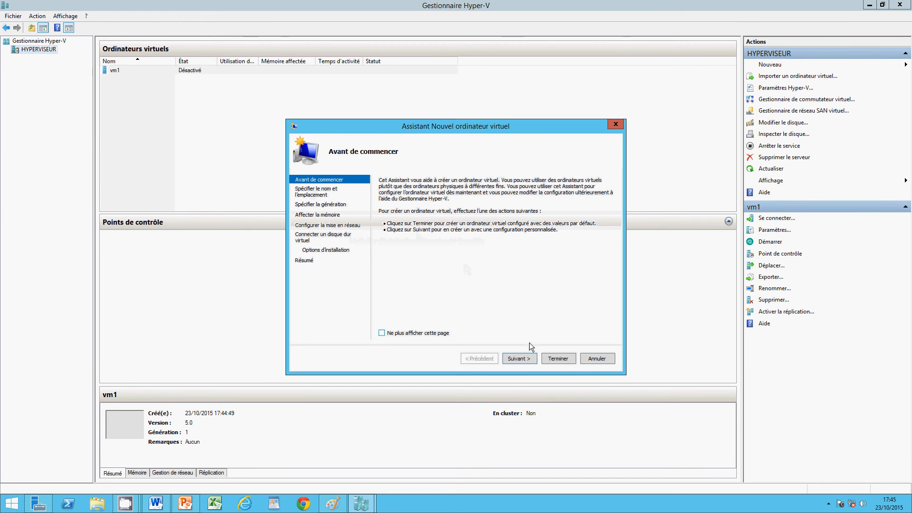
{"action": "left_click", "coordinate": [525, 361]}
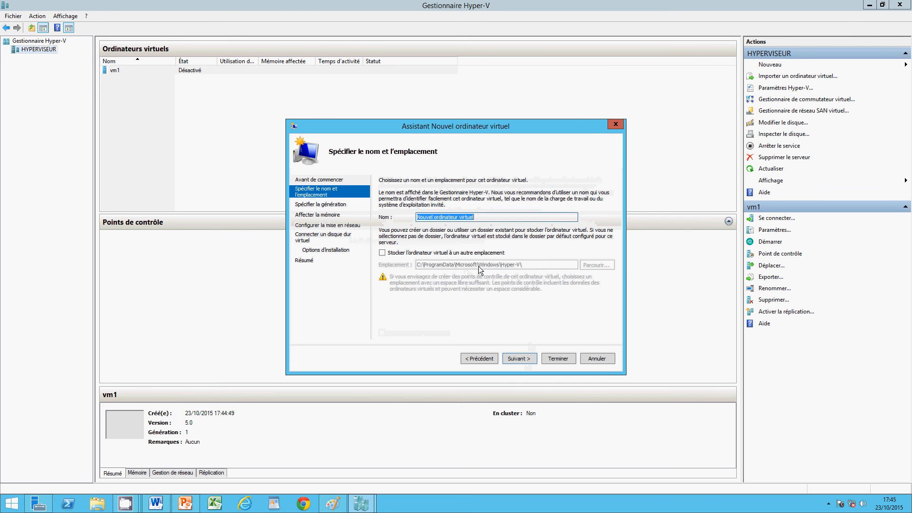
{"action": "type", "text": "vm"}
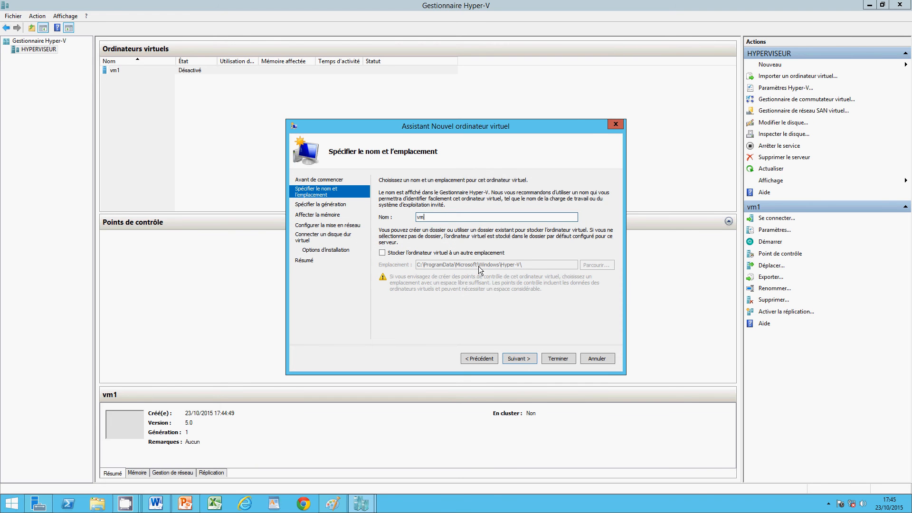
{"action": "type", "text": "2"}
{"action": "left_click", "coordinate": [520, 357]}
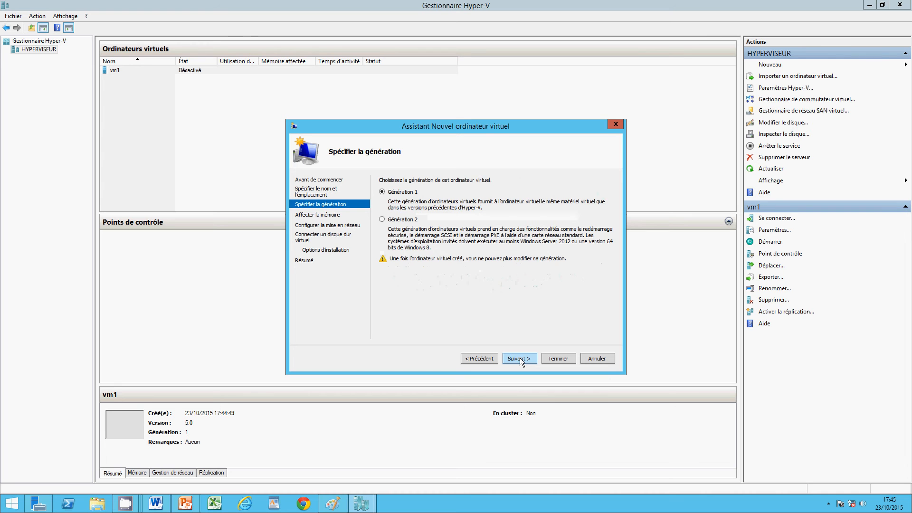
{"action": "left_click", "coordinate": [520, 357]}
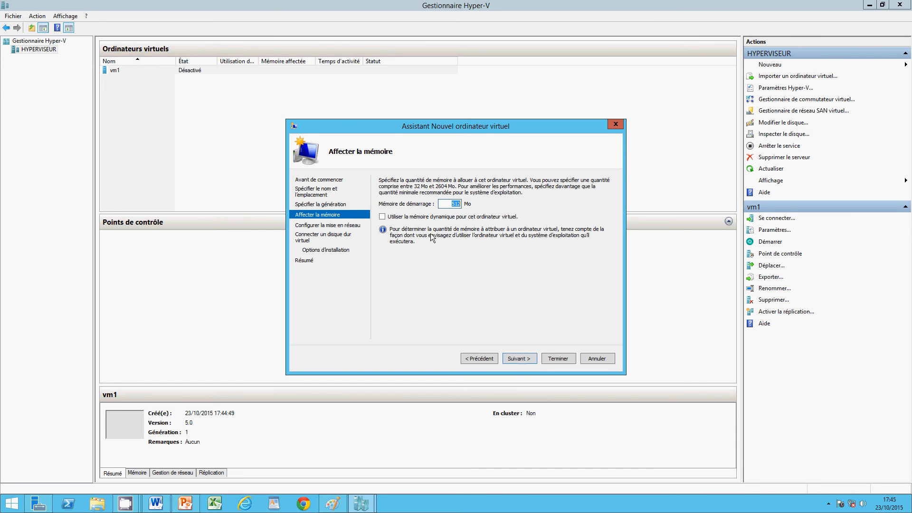
- Enable dynamic memory for vm2 with 512 Mo of startup memory and leave its network connection set to Non connecté
{"action": "left_click", "coordinate": [382, 217]}
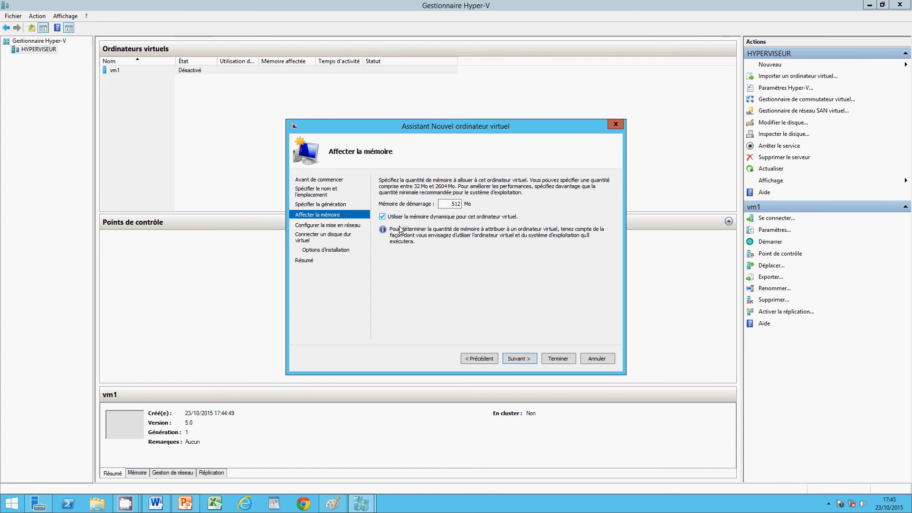
{"action": "left_click", "coordinate": [510, 360]}
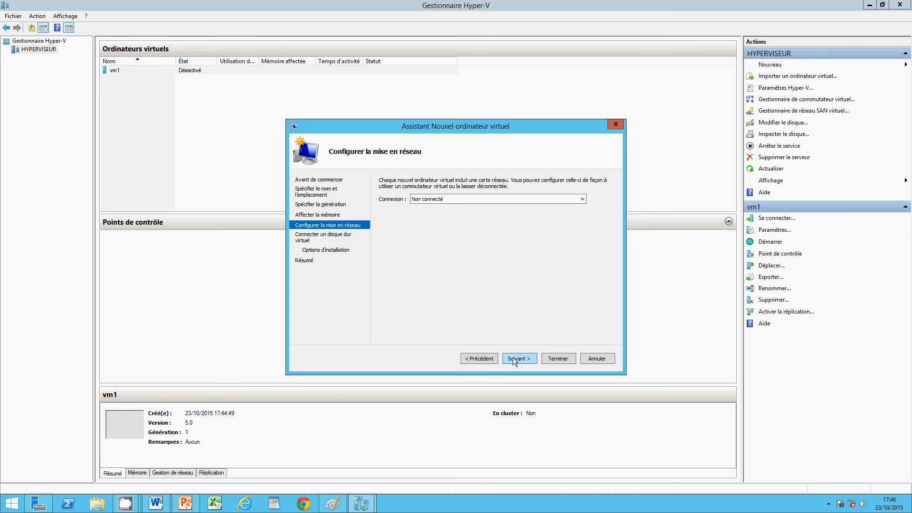
{"action": "left_click", "coordinate": [512, 357]}
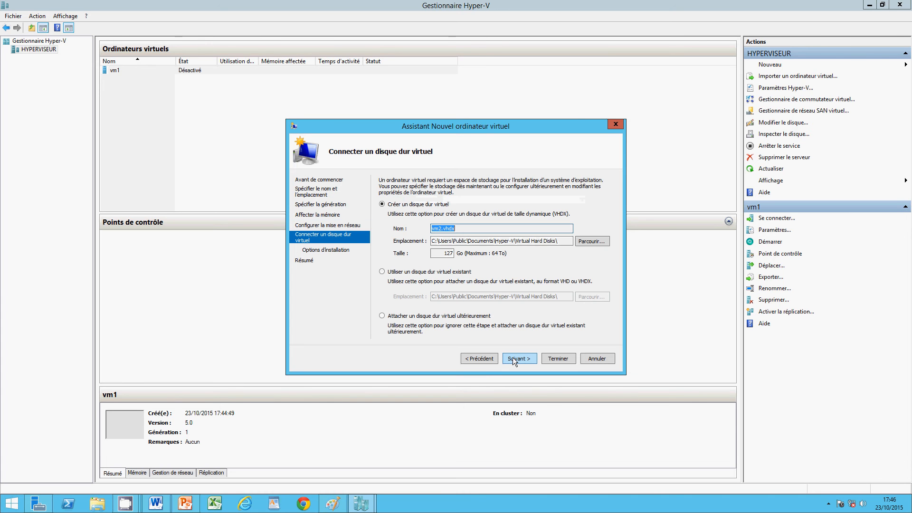
- Name vm2's new virtual hard disk virtualm2.vhdx, keeping the default location
{"action": "left_click_drag", "start_coordinate": [438, 229], "coordinate": [442, 229]}
{"action": "left_click", "coordinate": [441, 229]}
{"action": "key", "text": "BackSpace"}
{"action": "key", "text": "BackSpace"}
{"action": "key", "text": "BackSpace"}
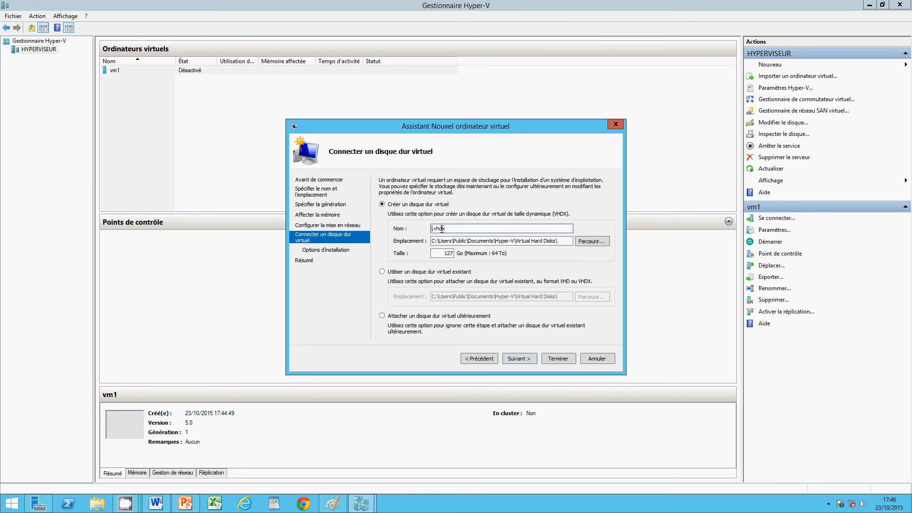
{"action": "type", "text": "virtualü"}
{"action": "key", "text": "BackSpace"}
{"action": "type", "text": "m2"}
- Set the size of vm2's virtual hard disk to 10 Go
{"action": "left_click", "coordinate": [443, 254]}
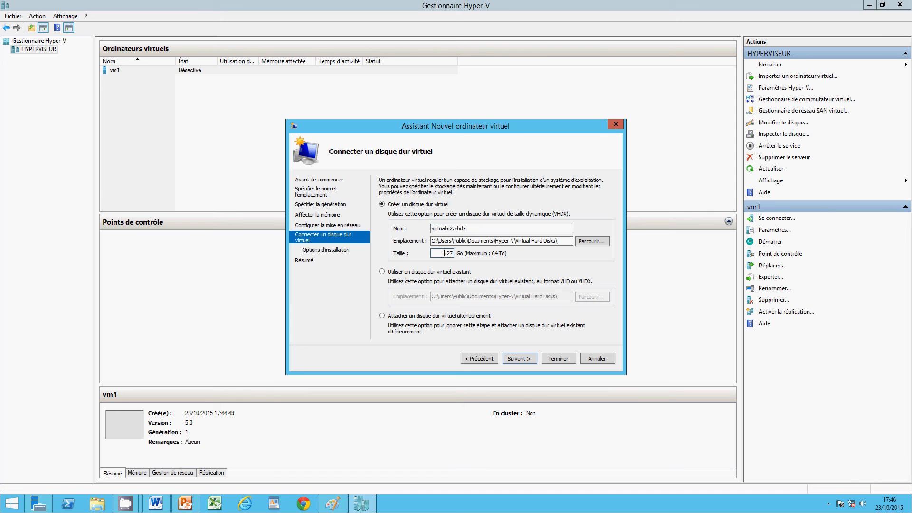
{"action": "key", "text": "Delete"}
{"action": "key", "text": "Delete"}
{"action": "key", "text": "Delete"}
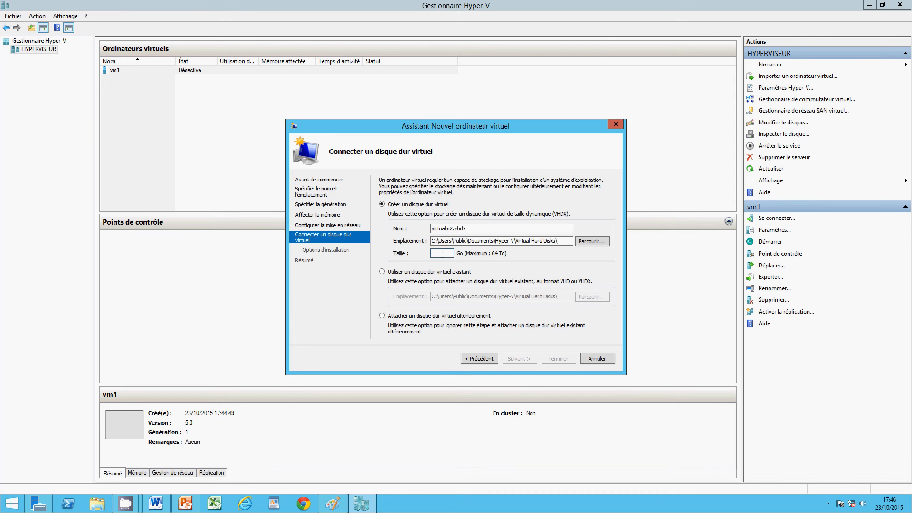
{"action": "type", "text": "10"}
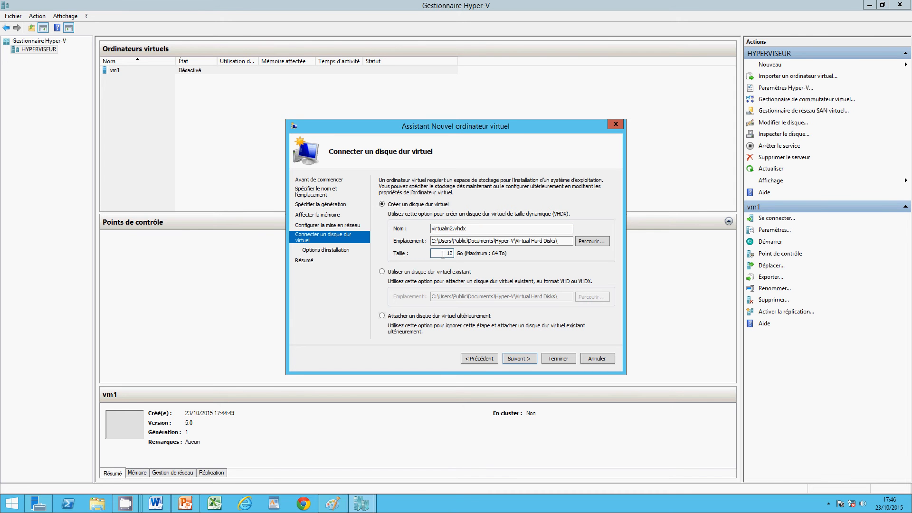
- Leave the operating system installation for later and create vm2 from the summary
{"action": "left_click", "coordinate": [517, 359]}
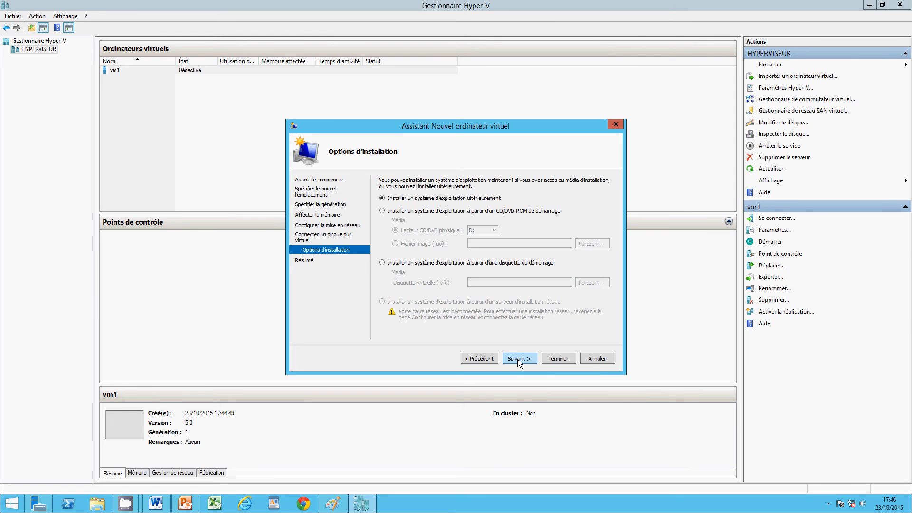
{"action": "left_click", "coordinate": [517, 359]}
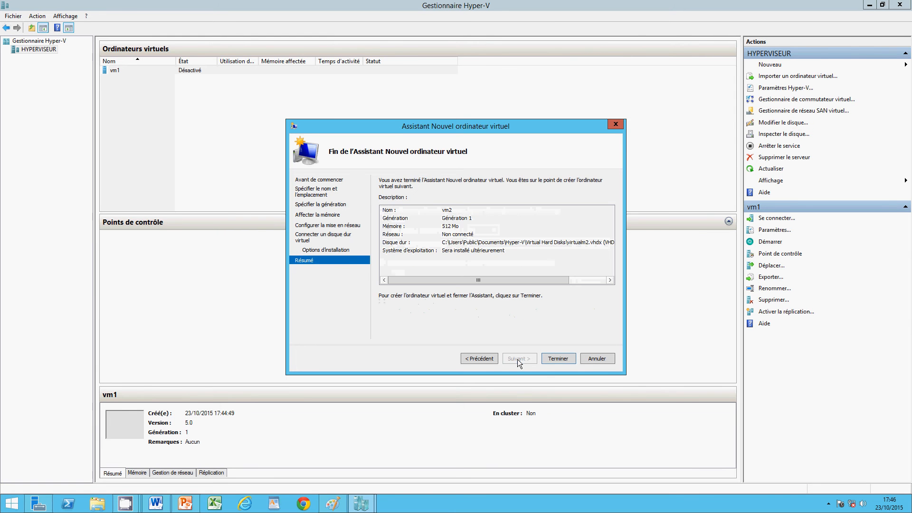
{"action": "left_click", "coordinate": [553, 358]}
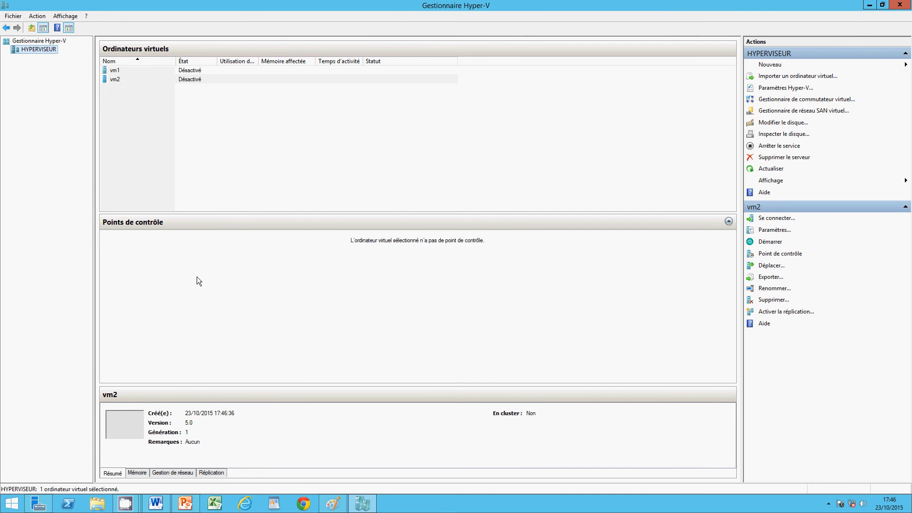
- Review the virtualisation diagram in Paint and check the Gestionnaire Hyper-V entry among the tools in Gestionnaire de serveur
{"action": "left_click", "coordinate": [333, 504]}
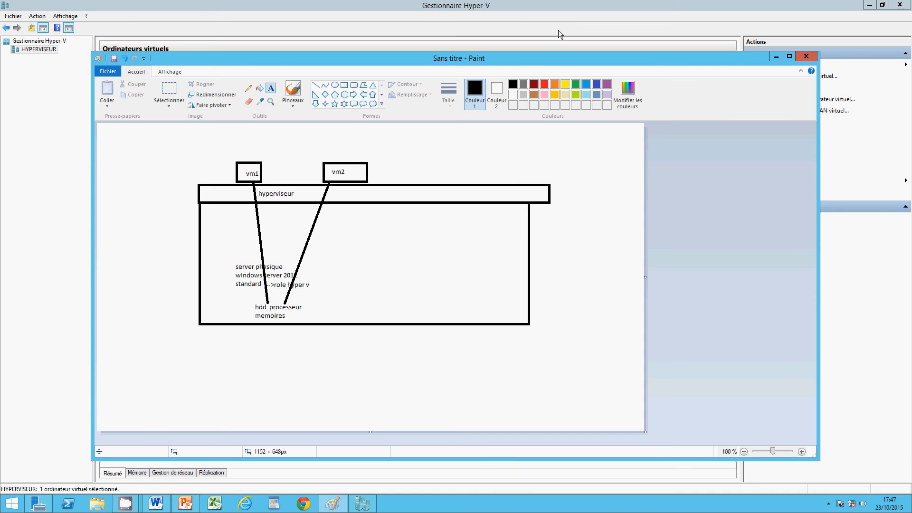
{"action": "left_click", "coordinate": [776, 57]}
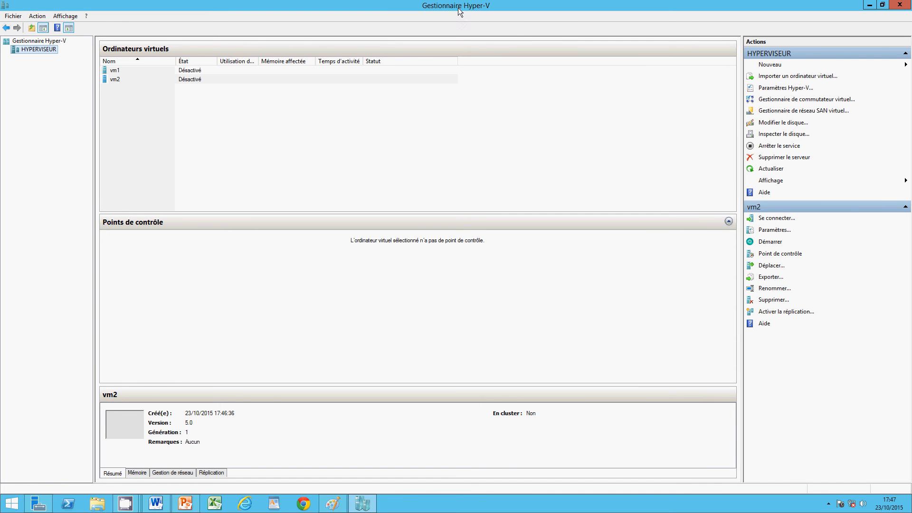
{"action": "left_click", "coordinate": [50, 501]}
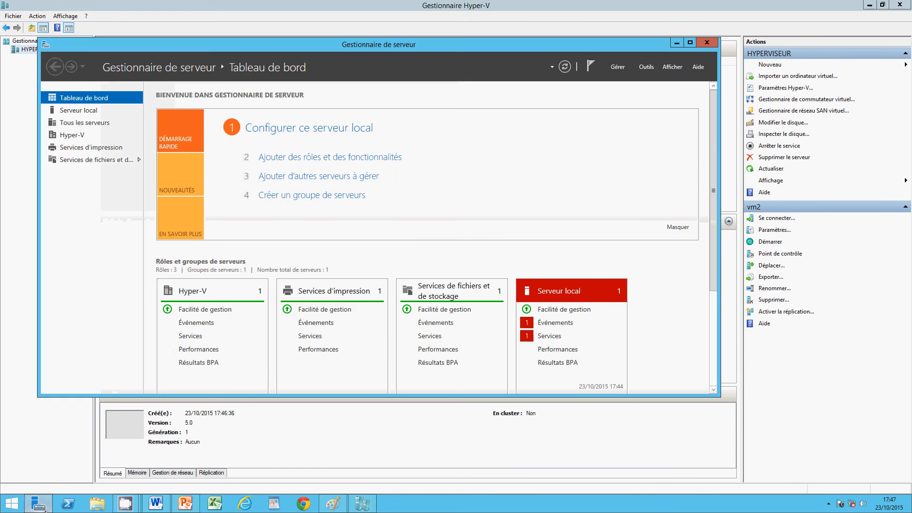
{"action": "left_click", "coordinate": [646, 67]}
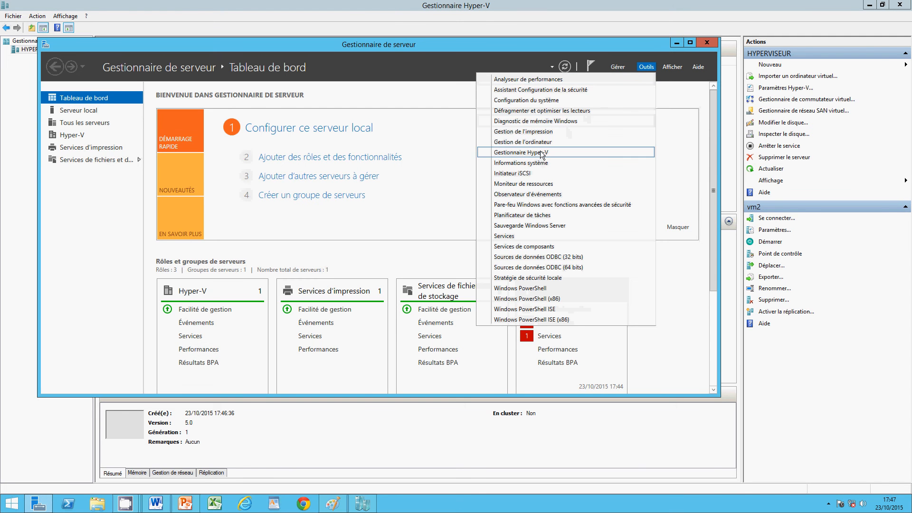
{"action": "left_click", "coordinate": [676, 43]}
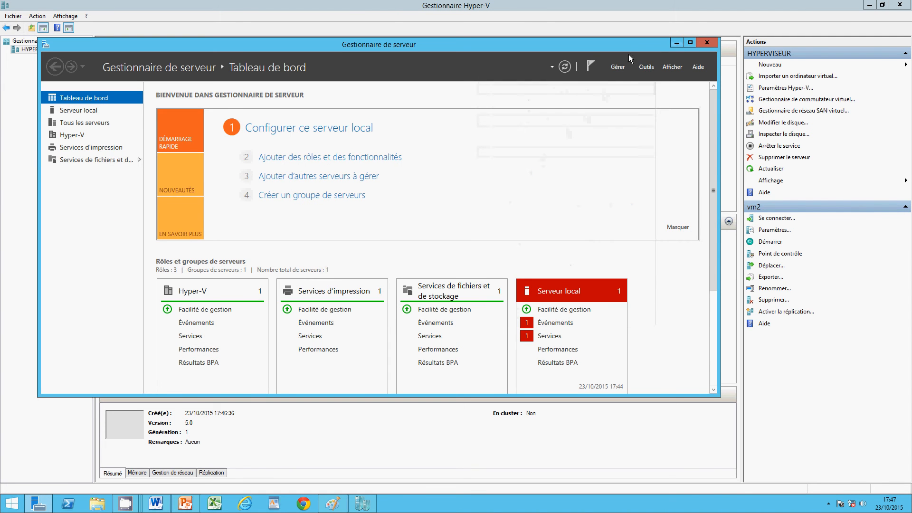
{"action": "left_click", "coordinate": [676, 43]}
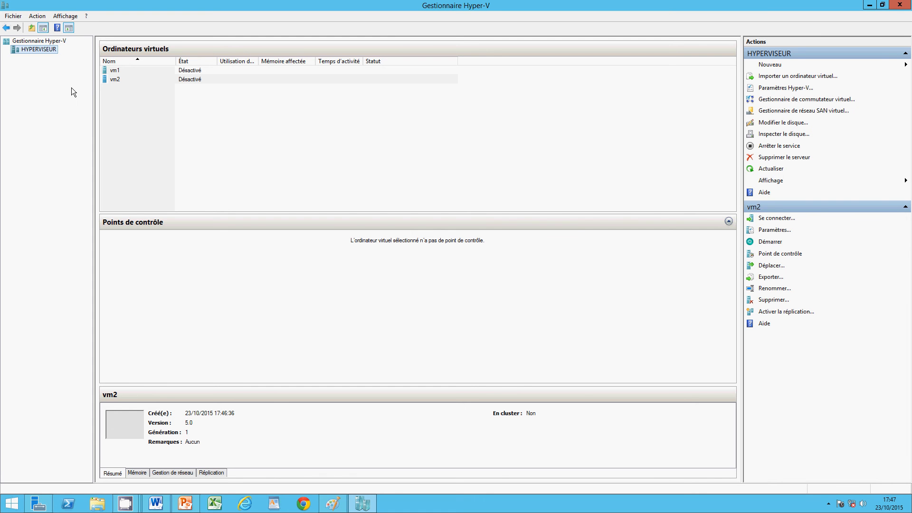
- Examine the actions offered for the Hyper-V host and compare the Paint diagram with the list of virtual machines
{"action": "left_click", "coordinate": [41, 17]}
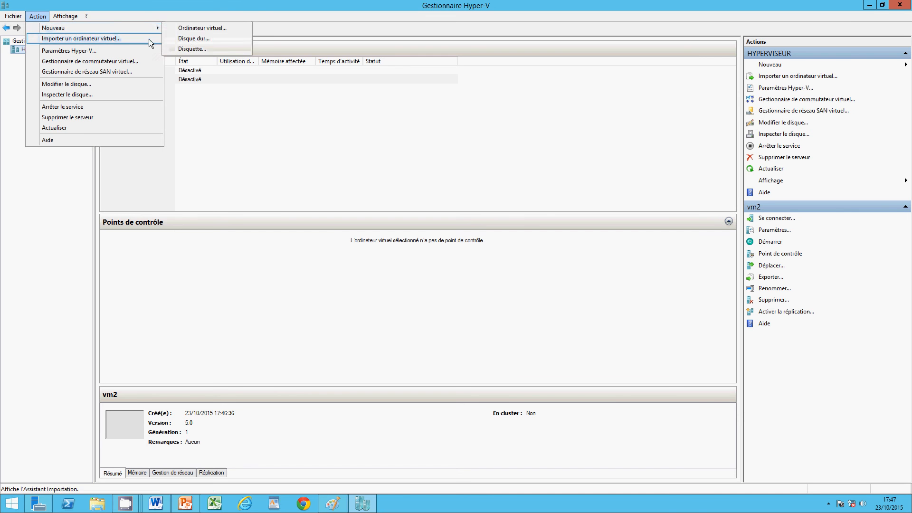
{"action": "left_click", "coordinate": [69, 162]}
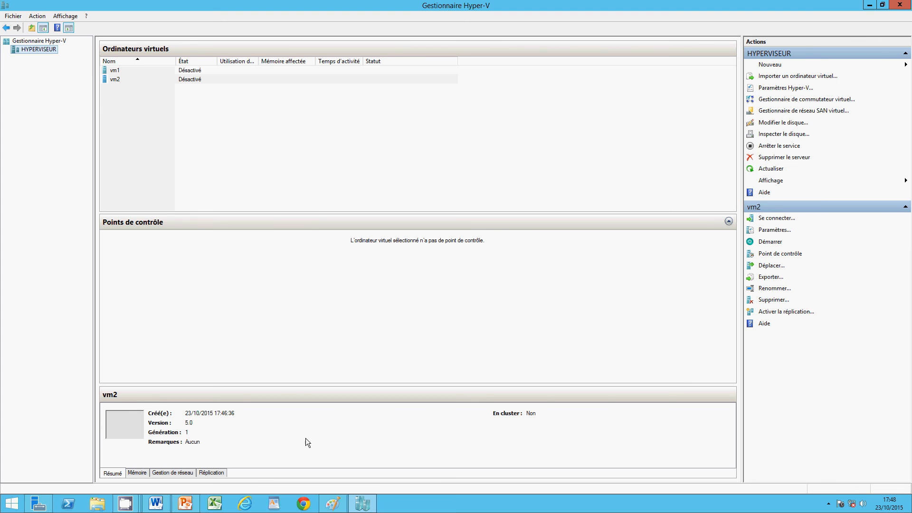
{"action": "left_click", "coordinate": [332, 503]}
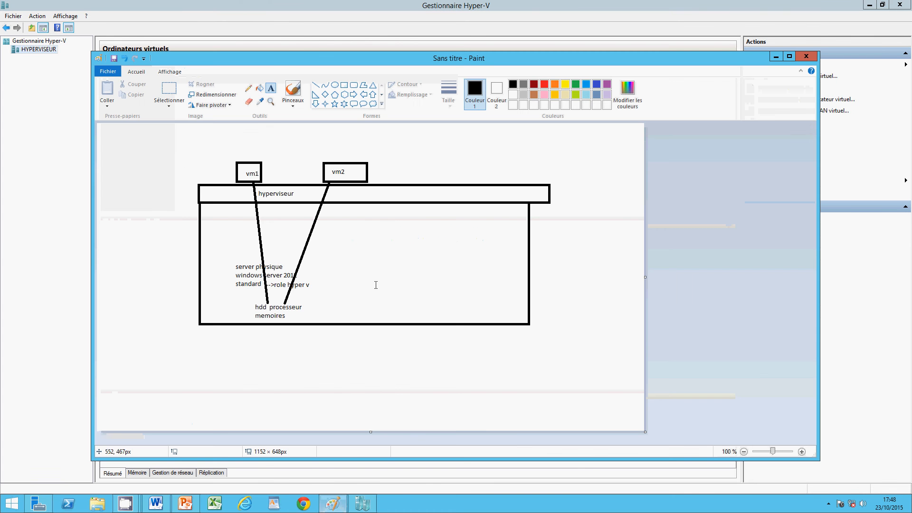
{"action": "left_click_drag", "start_coordinate": [463, 63], "coordinate": [457, 144]}
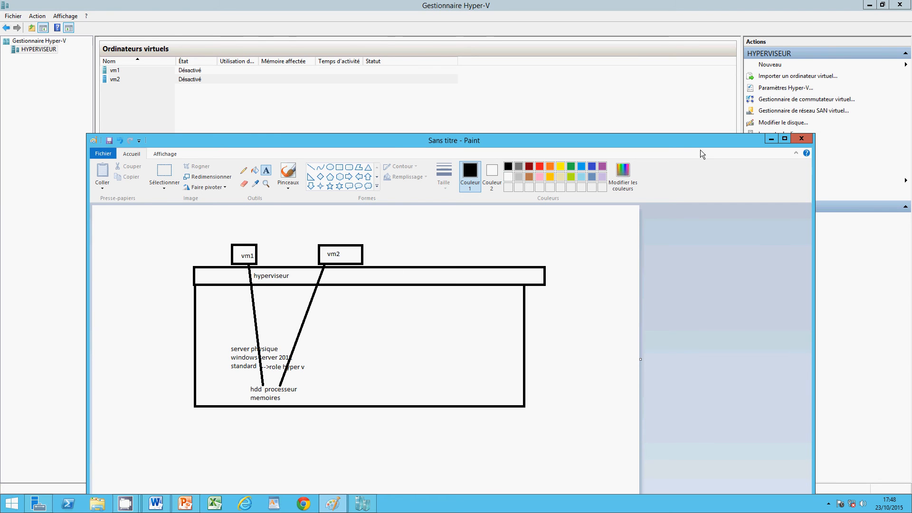
{"action": "left_click", "coordinate": [772, 139]}
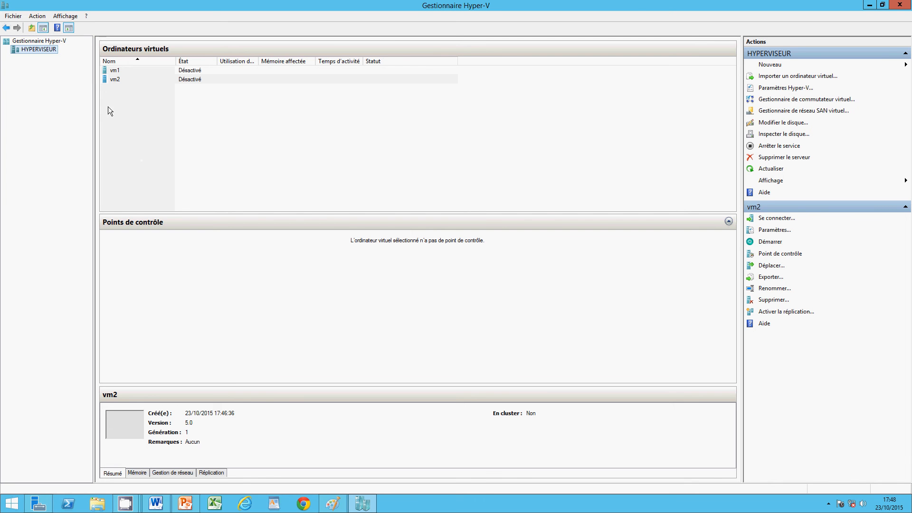
- Examine the commands available for vm1 and for the HYPERVISEUR host
{"action": "left_click", "coordinate": [115, 72]}
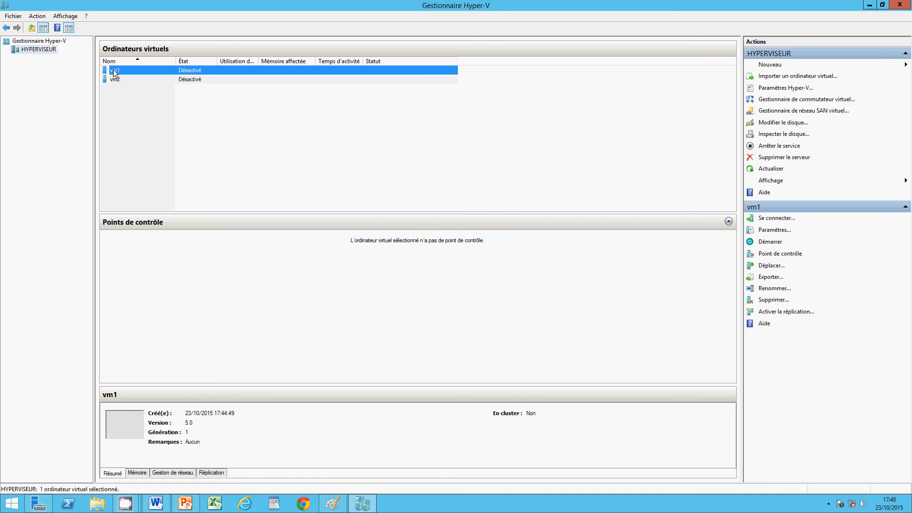
{"action": "right_click", "coordinate": [114, 70]}
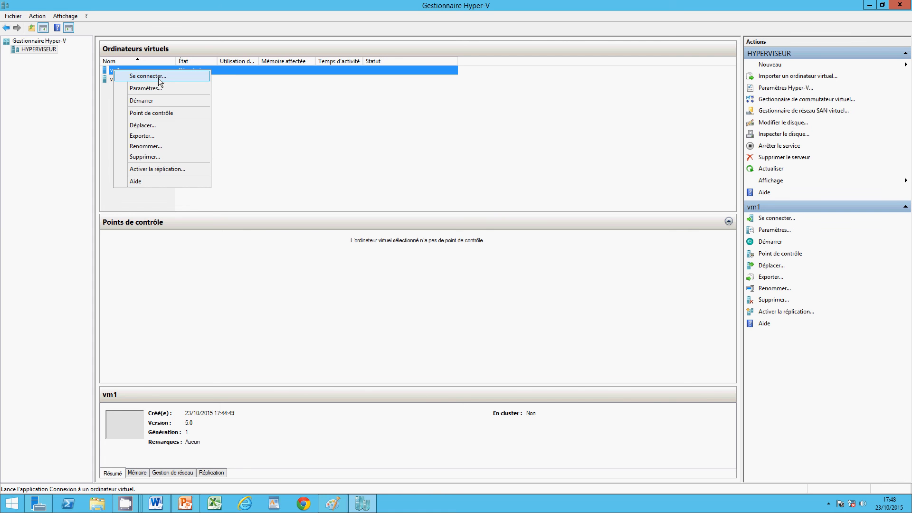
{"action": "left_click", "coordinate": [230, 99]}
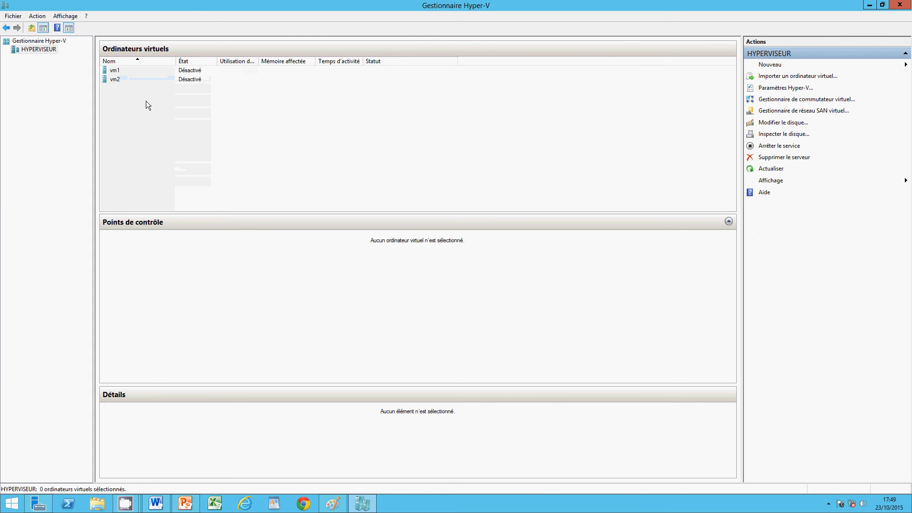
{"action": "right_click", "coordinate": [110, 71]}
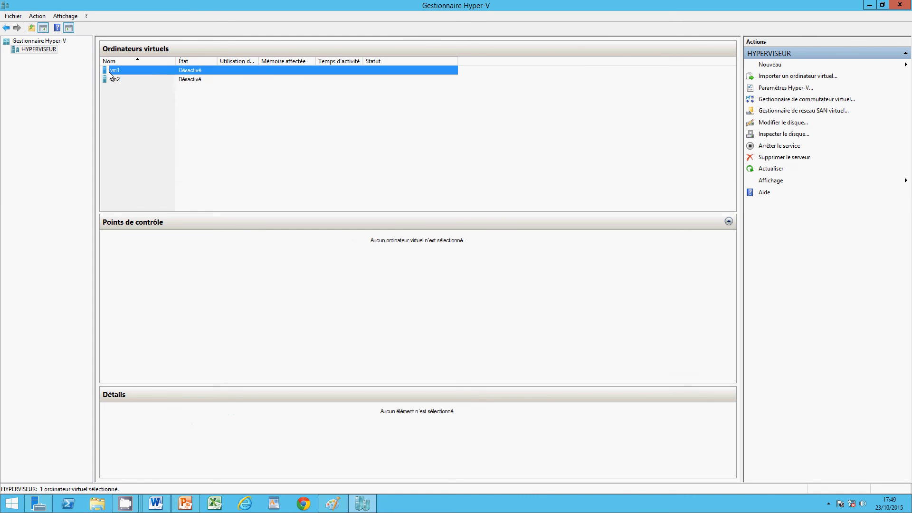
{"action": "right_click", "coordinate": [38, 47]}
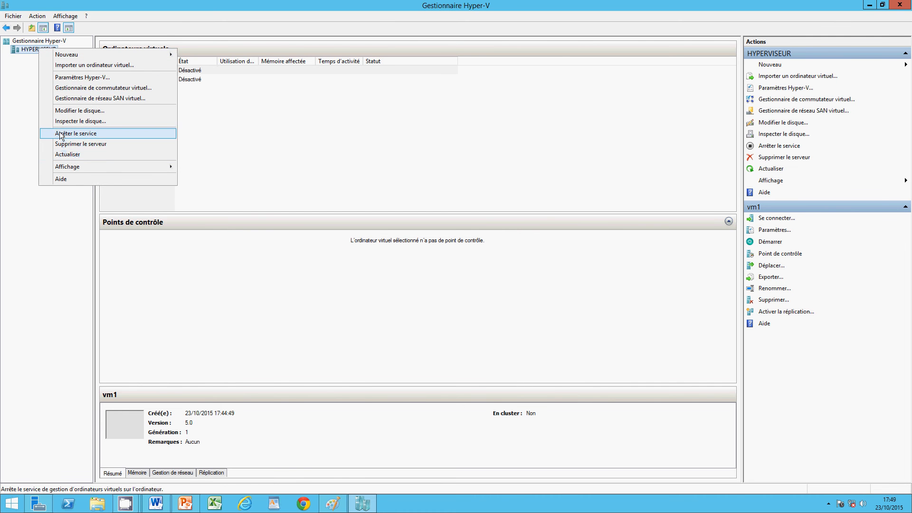
{"action": "left_click", "coordinate": [177, 78]}
{"action": "left_click_drag", "start_coordinate": [176, 72], "coordinate": [174, 73]}
{"action": "left_click", "coordinate": [175, 73]}
- Review the hardware and management settings of vm1 and close them without changes
{"action": "right_click", "coordinate": [174, 73]}
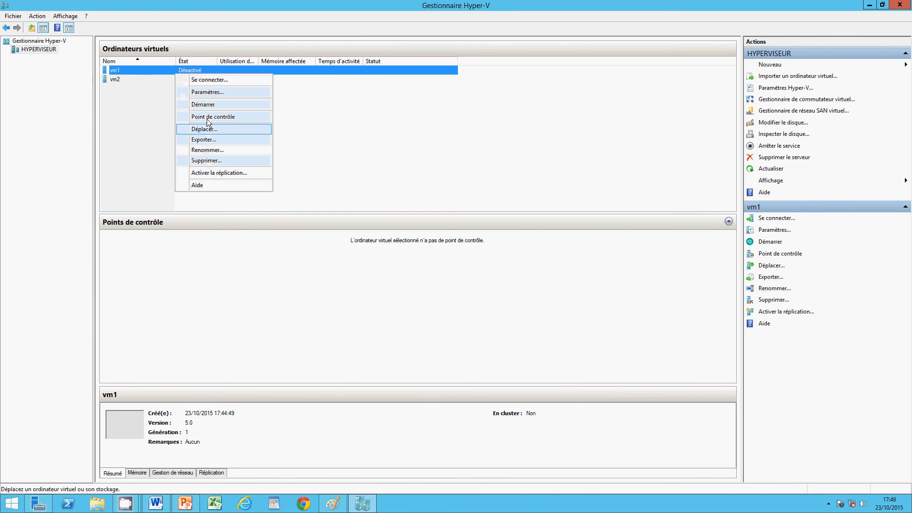
{"action": "left_click", "coordinate": [206, 92]}
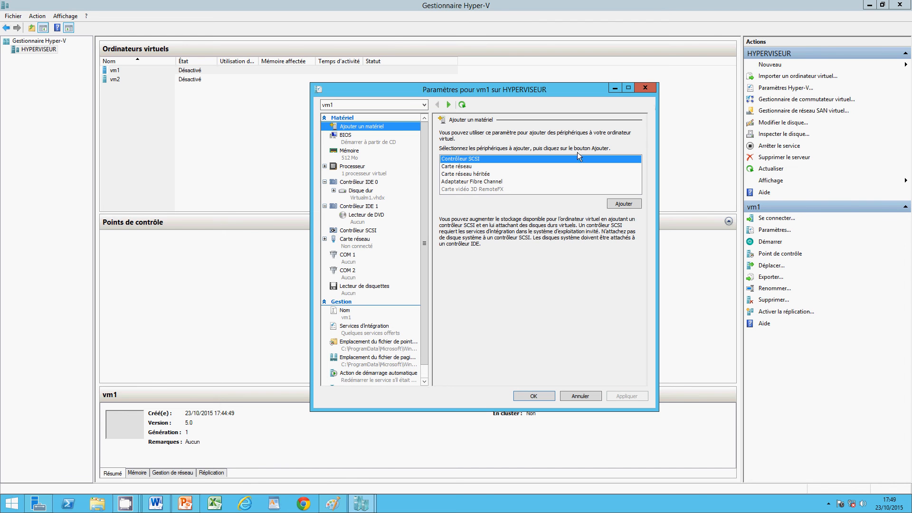
{"action": "left_click", "coordinate": [645, 88]}
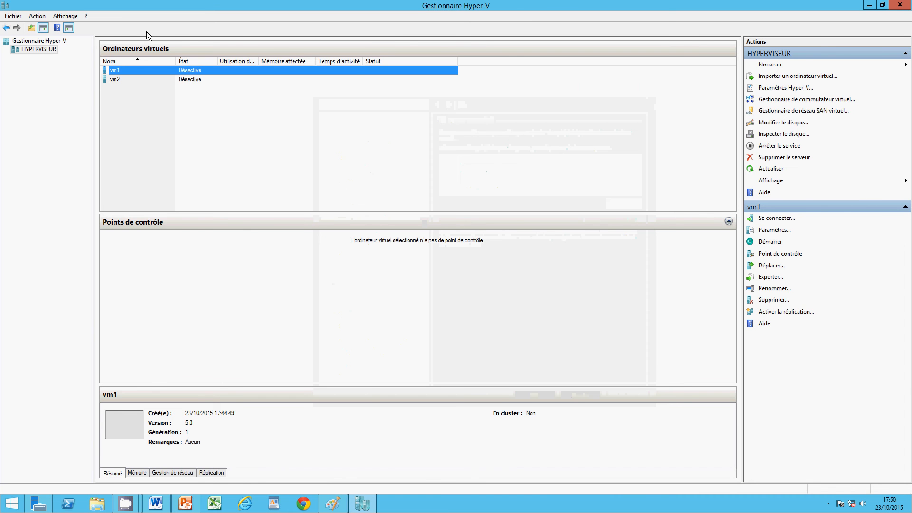
- Attach the image file fr_windows_8_enterprise_x86_dvd_917671 from the Bureau folder to vm1's DVD drive and apply the settings
{"action": "right_click", "coordinate": [120, 70]}
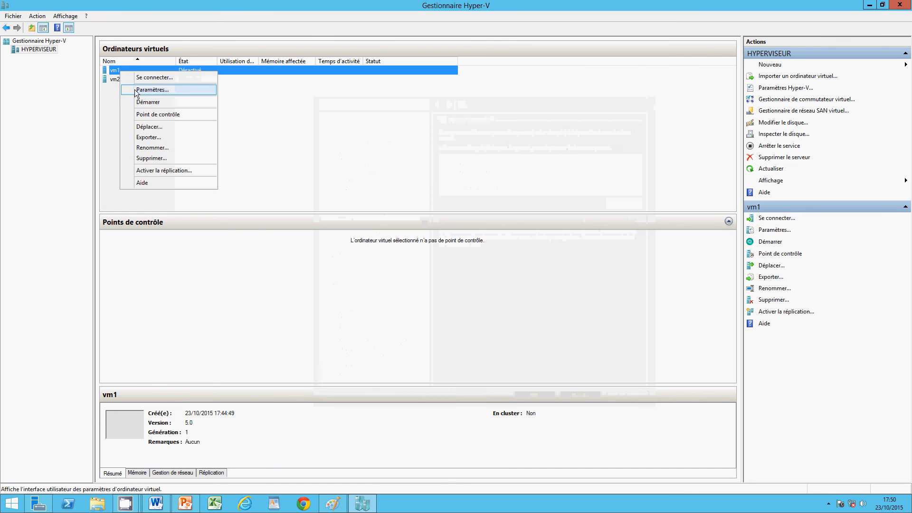
{"action": "left_click", "coordinate": [152, 90]}
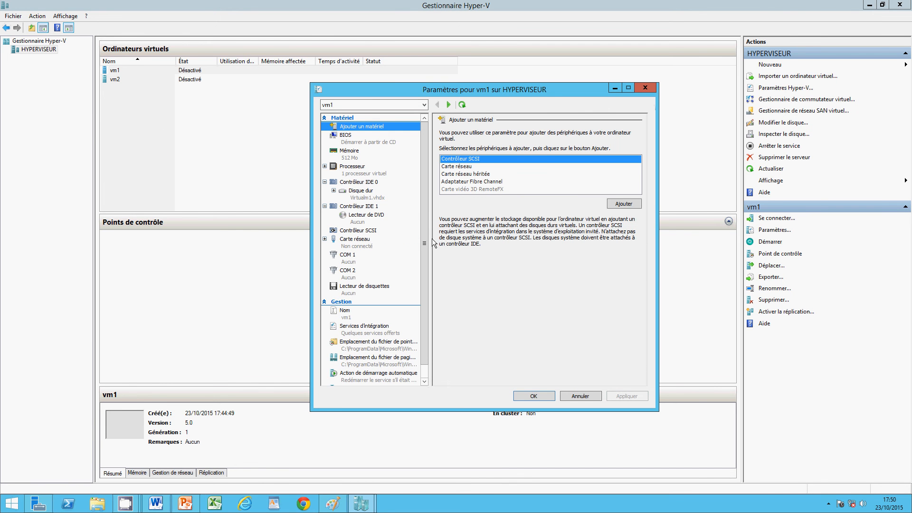
{"action": "left_click", "coordinate": [364, 218]}
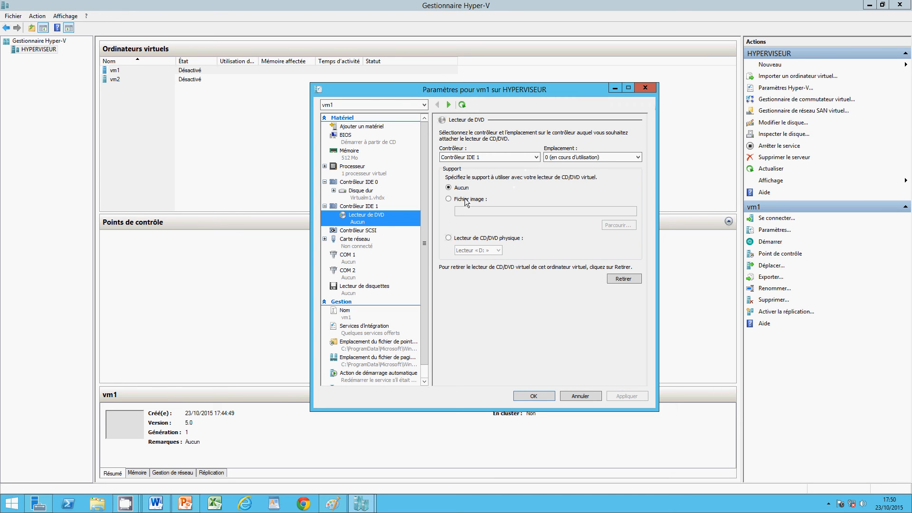
{"action": "left_click", "coordinate": [449, 238]}
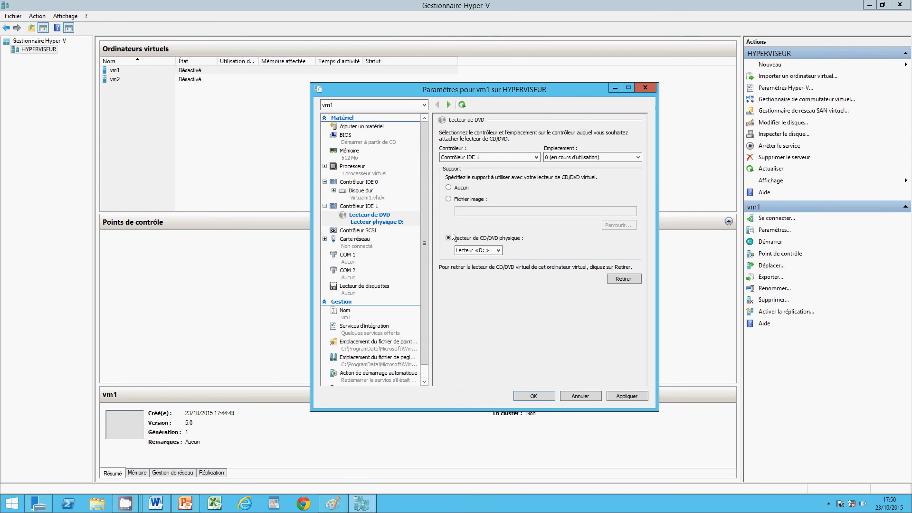
{"action": "left_click", "coordinate": [449, 200]}
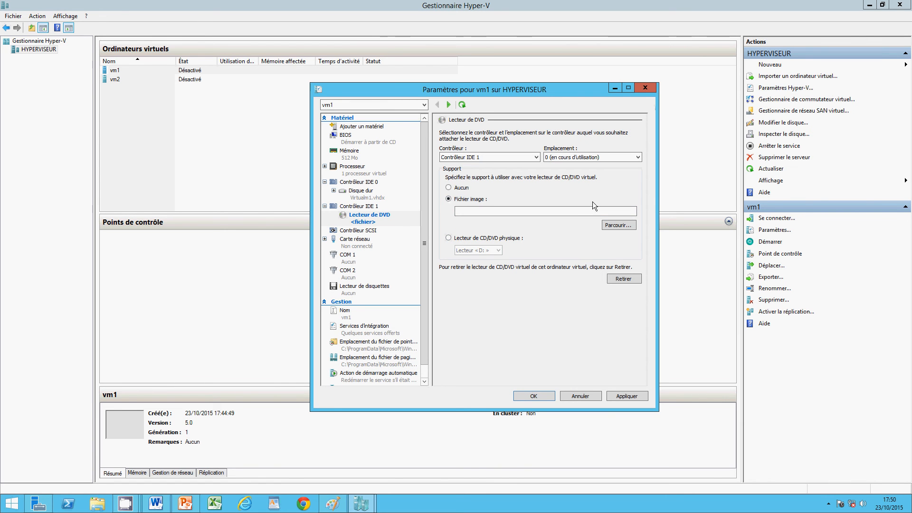
{"action": "left_click", "coordinate": [611, 227]}
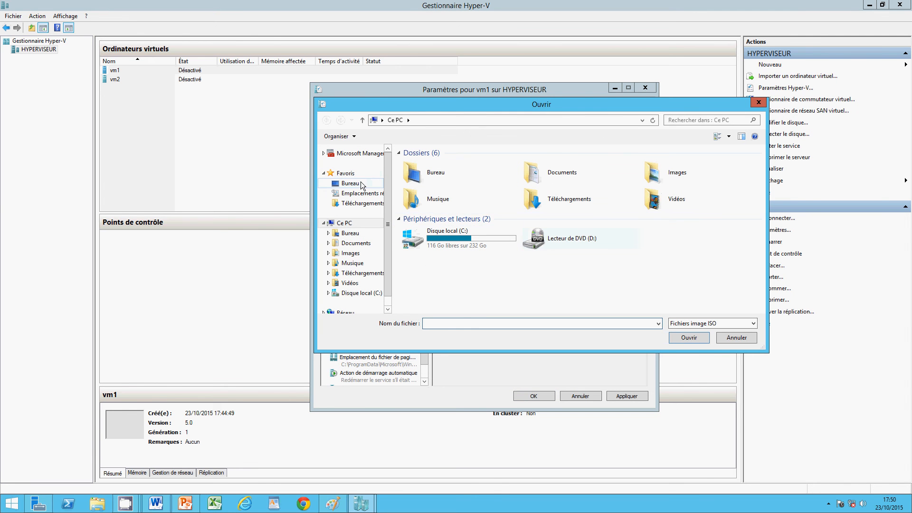
{"action": "left_click", "coordinate": [361, 184]}
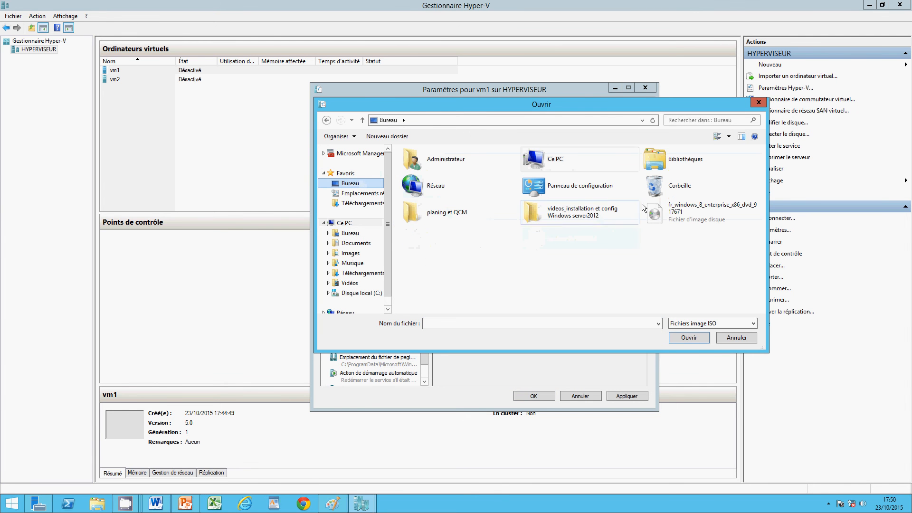
{"action": "left_click", "coordinate": [665, 215]}
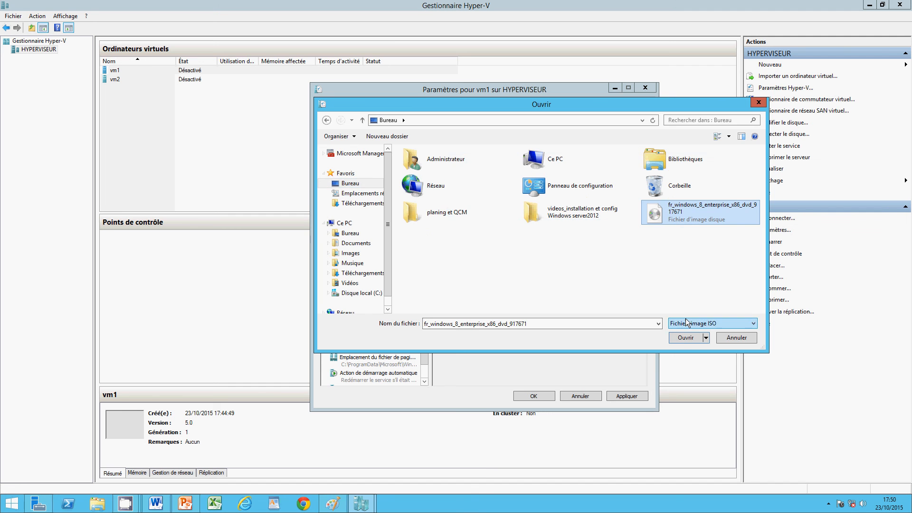
{"action": "left_click", "coordinate": [682, 338]}
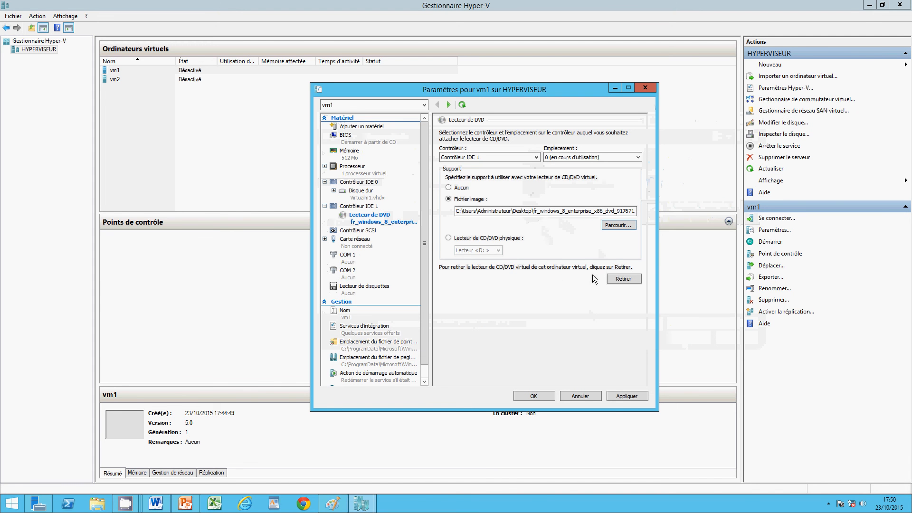
{"action": "left_click", "coordinate": [625, 397]}
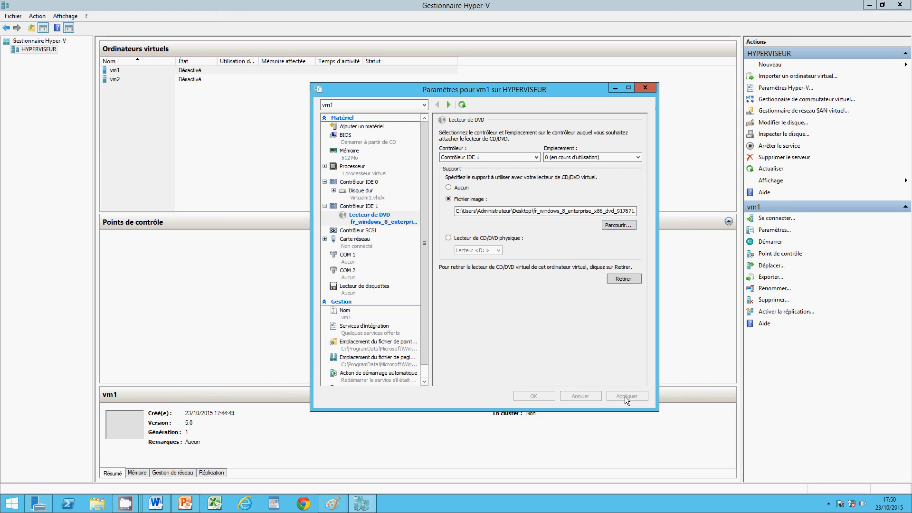
{"action": "left_click", "coordinate": [534, 396]}
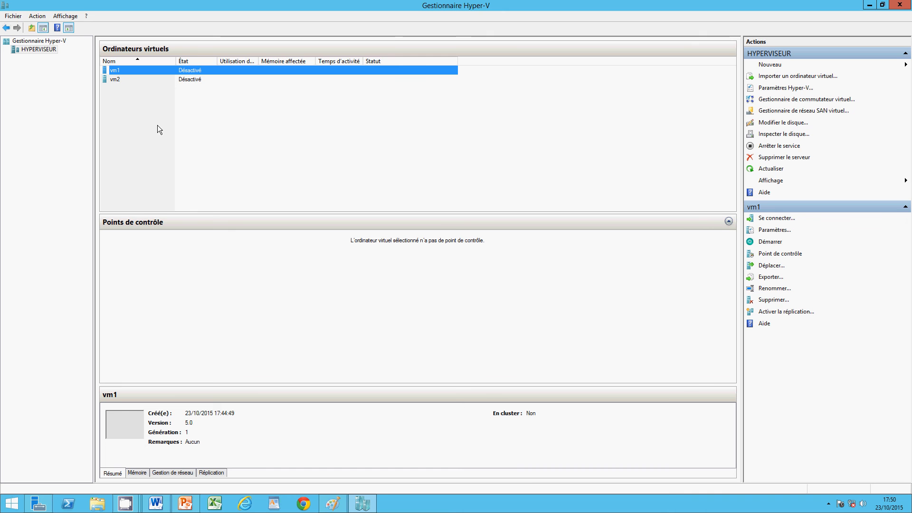
- Connect to vm1, start the virtual machine and display its console in full screen
{"action": "right_click", "coordinate": [127, 71]}
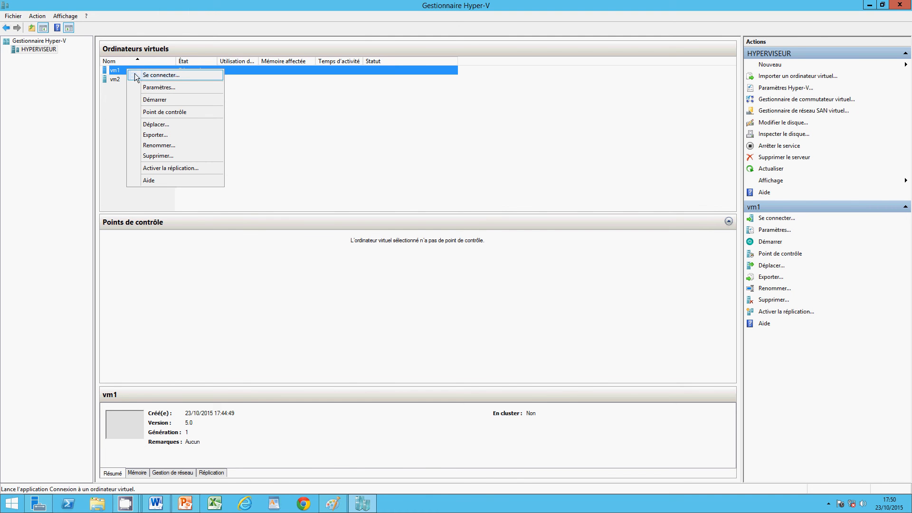
{"action": "left_click", "coordinate": [140, 75]}
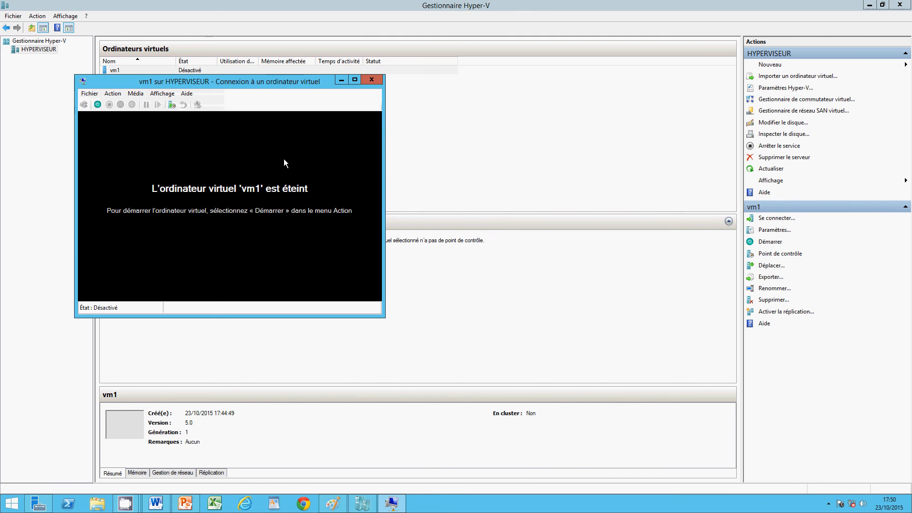
{"action": "left_click", "coordinate": [98, 105]}
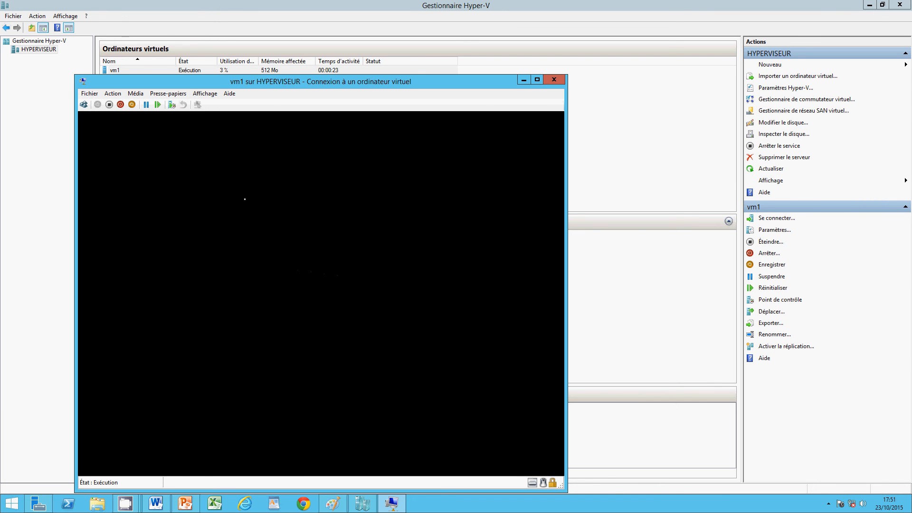
{"action": "left_click", "coordinate": [206, 94]}
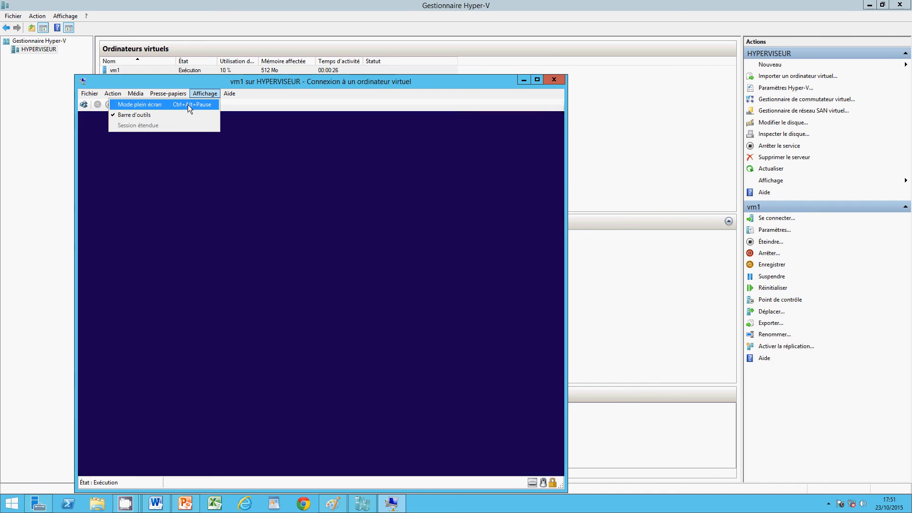
{"action": "left_click", "coordinate": [188, 105]}
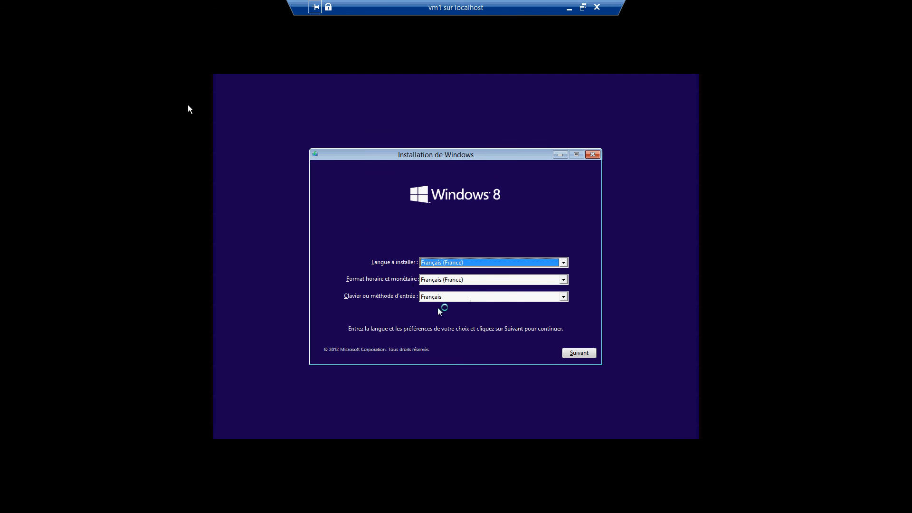
- Launch the Windows 8 installation with the French language, format and keyboard settings, and return vm1's console to windowed view
{"action": "left_click", "coordinate": [567, 354]}
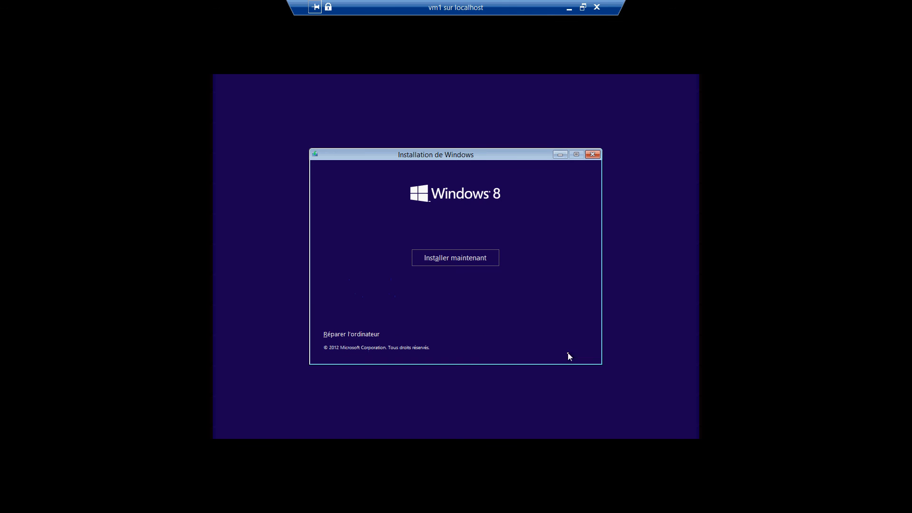
{"action": "left_click", "coordinate": [458, 258]}
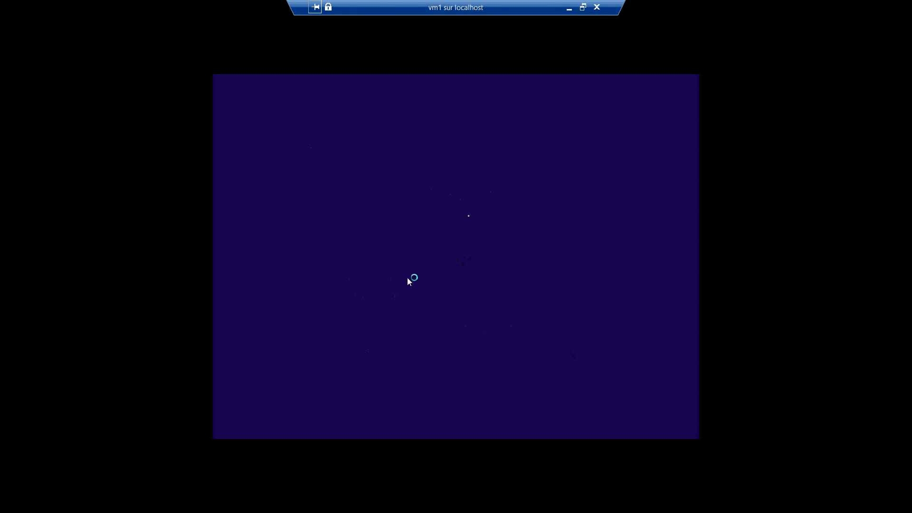
{"action": "left_click", "coordinate": [582, 7]}
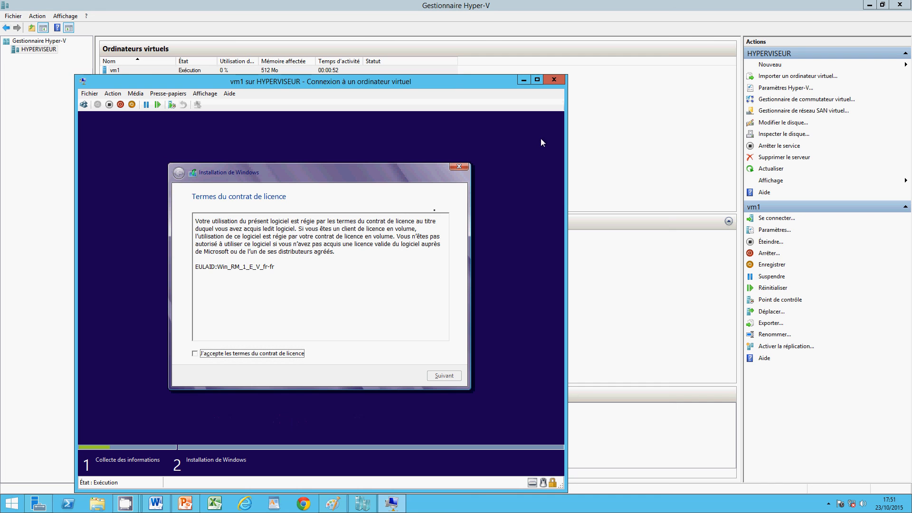
- Accept the licence terms and start a custom Windows installation on the unallocated space of Lecteur 0
{"action": "left_click", "coordinate": [194, 354]}
{"action": "left_click", "coordinate": [433, 379]}
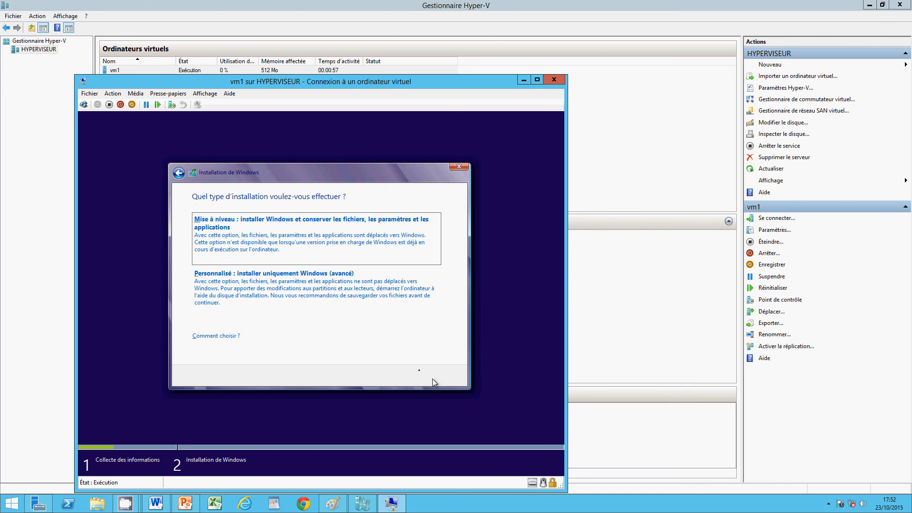
{"action": "left_click", "coordinate": [335, 288]}
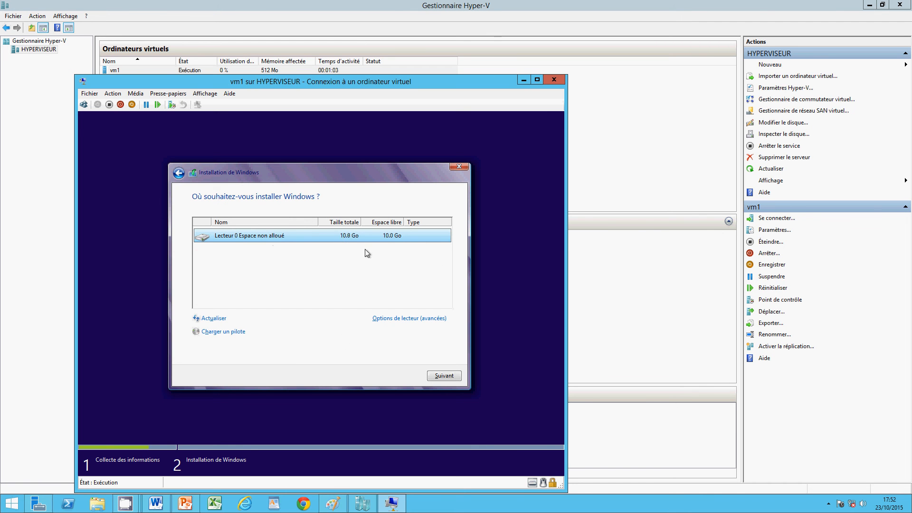
{"action": "left_click", "coordinate": [429, 374]}
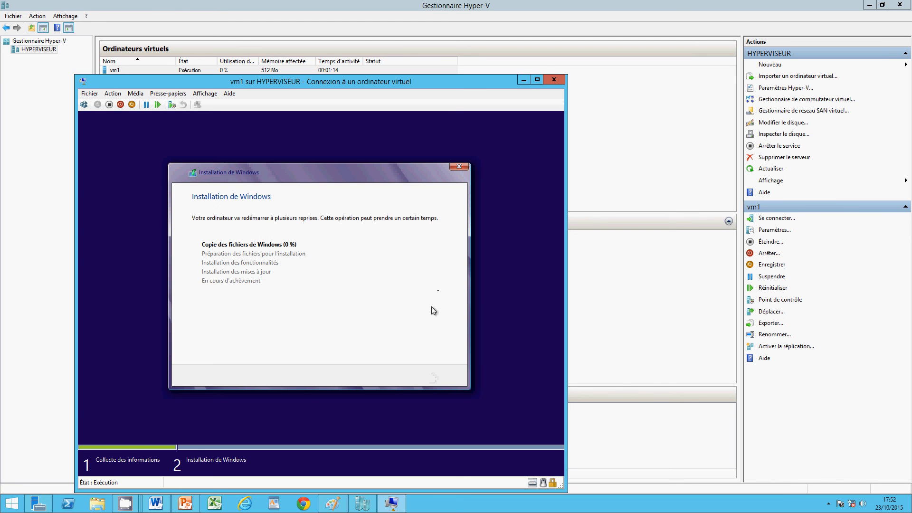
{"action": "left_click", "coordinate": [524, 80]}
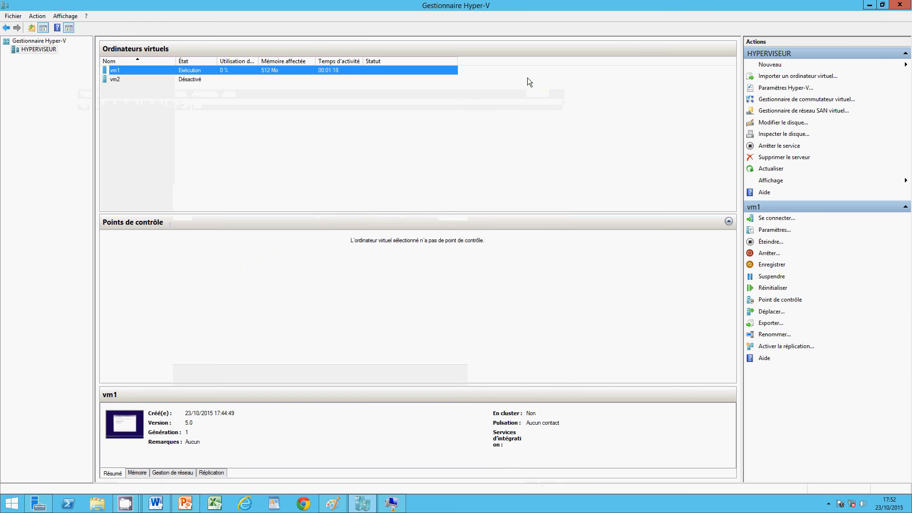
{"action": "left_click", "coordinate": [869, 5]}
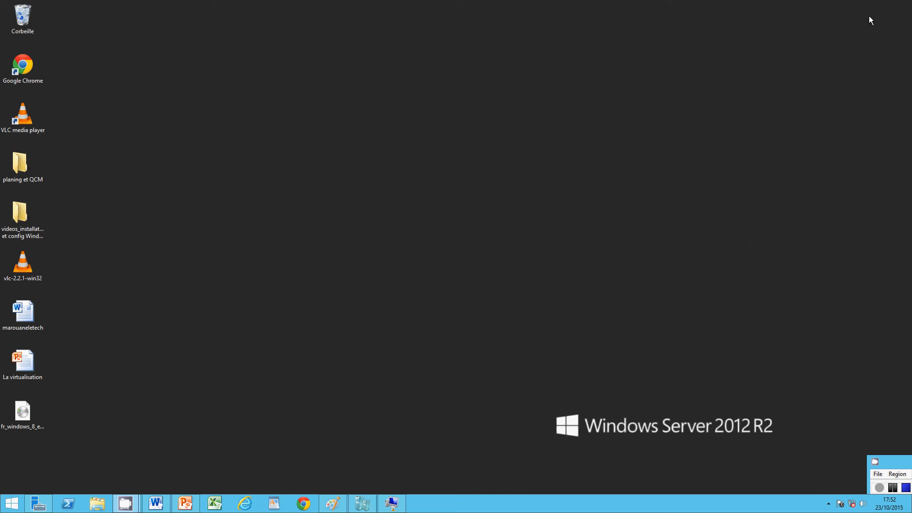
{"action": "left_click", "coordinate": [893, 487]}
- Check the Windows 8 setup progress in vm1's console, including in full screen, and examine the actions available for the running machine
{"action": "mouse_move", "coordinate": [392, 502]}
{"action": "left_click", "coordinate": [396, 505]}
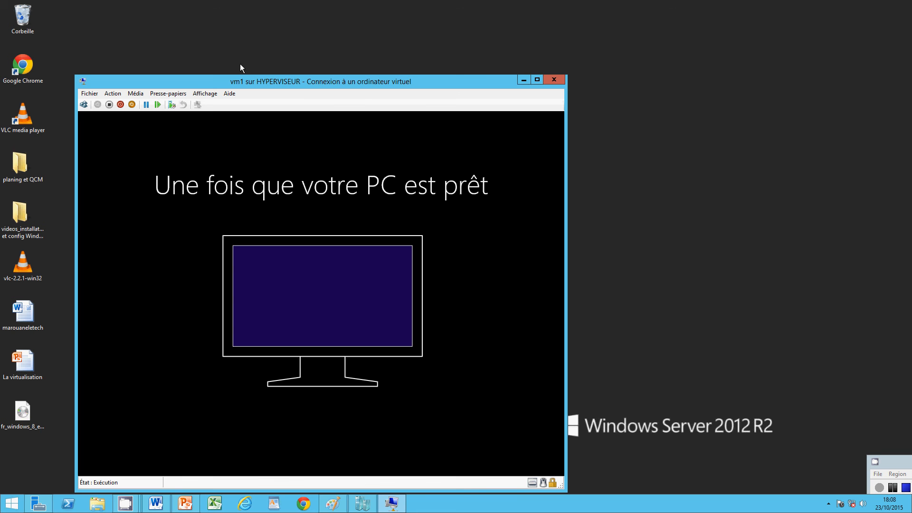
{"action": "left_click", "coordinate": [213, 92]}
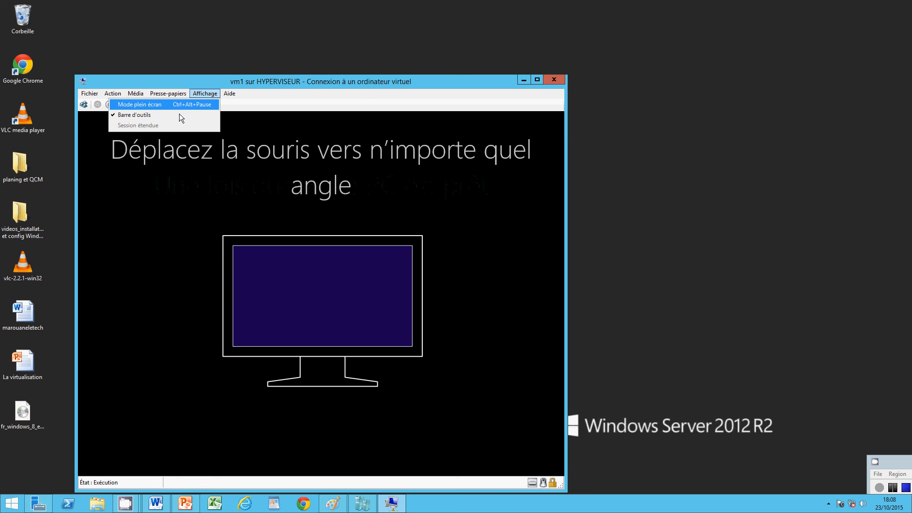
{"action": "left_click", "coordinate": [178, 102]}
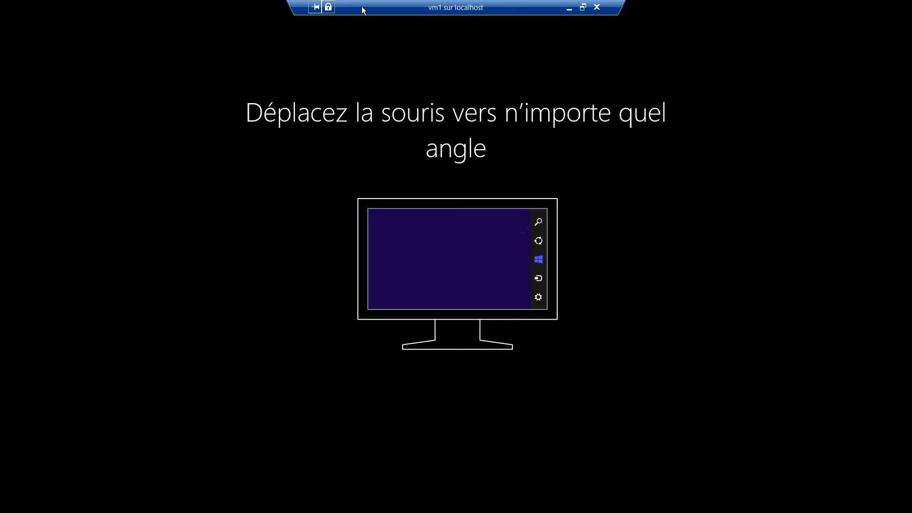
{"action": "left_click", "coordinate": [582, 7]}
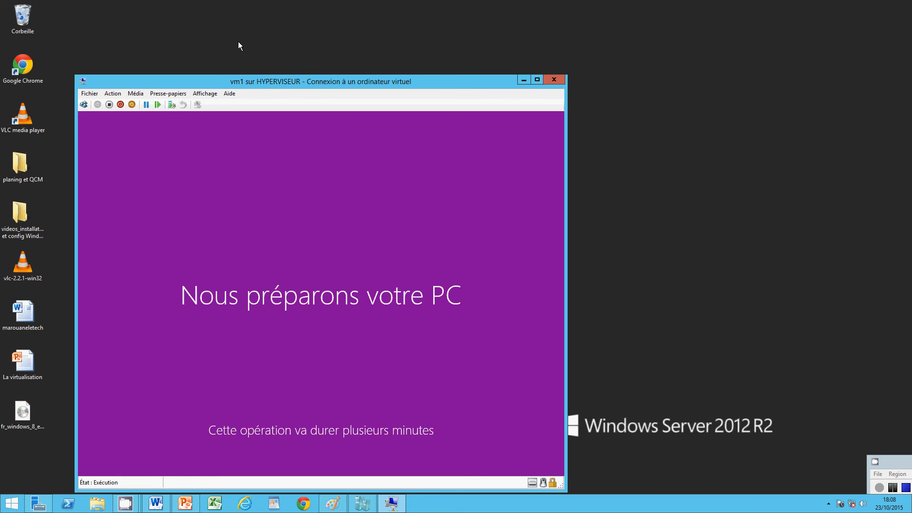
{"action": "left_click", "coordinate": [115, 93]}
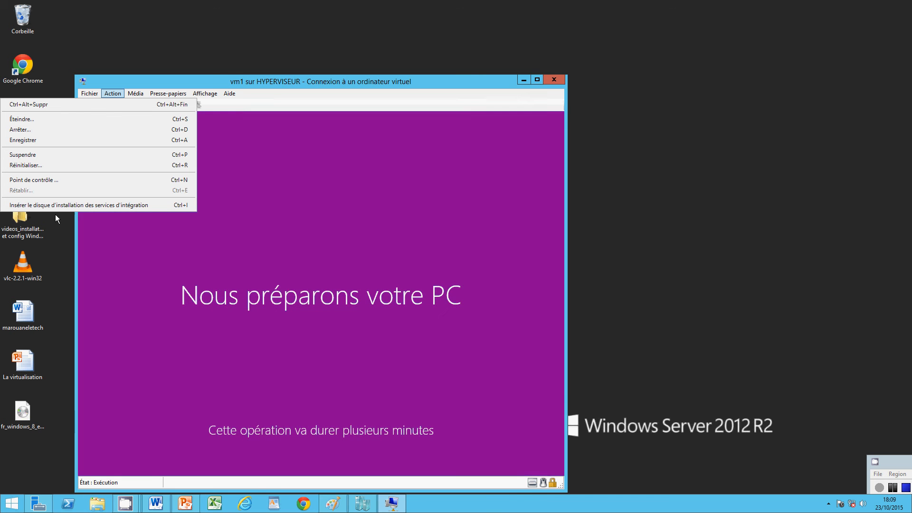
{"action": "left_click", "coordinate": [211, 7]}
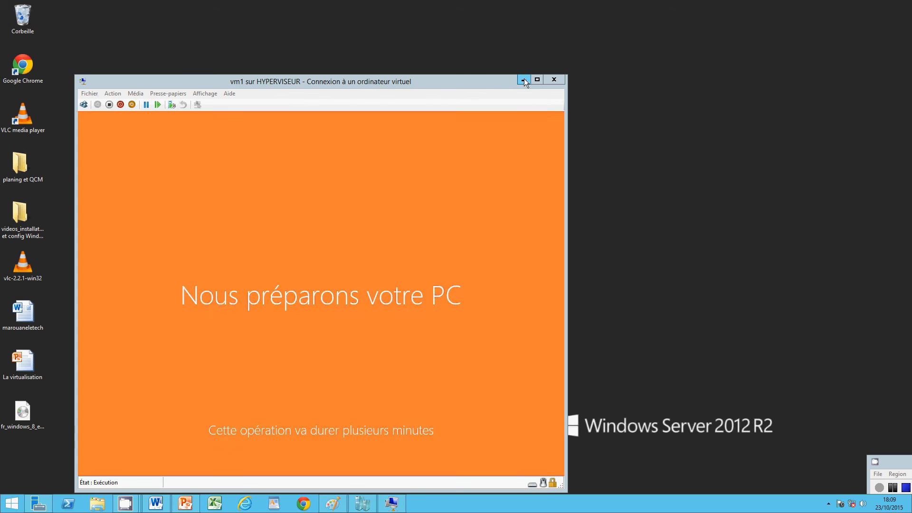
- Open vm2's settings from the Hyper-V manager, try the image file option for its DVD drive, and discard the change
{"action": "left_click", "coordinate": [524, 79]}
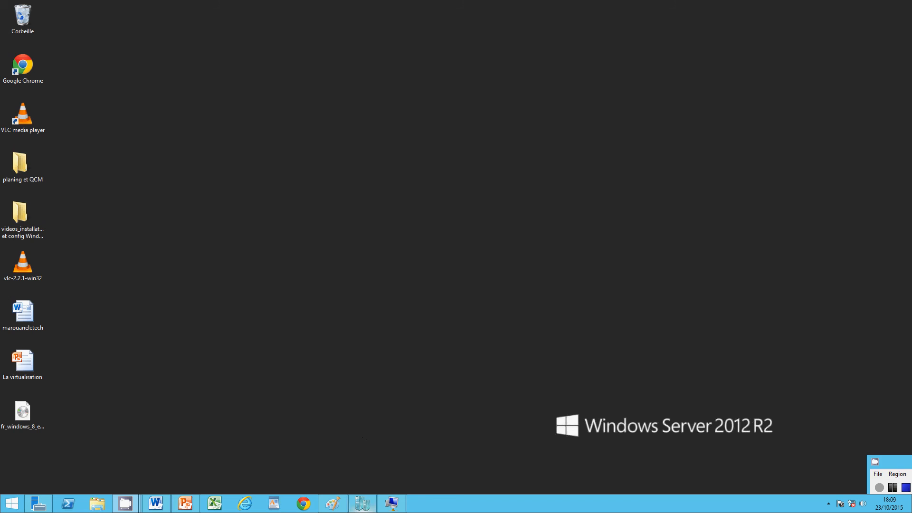
{"action": "left_click", "coordinate": [362, 503]}
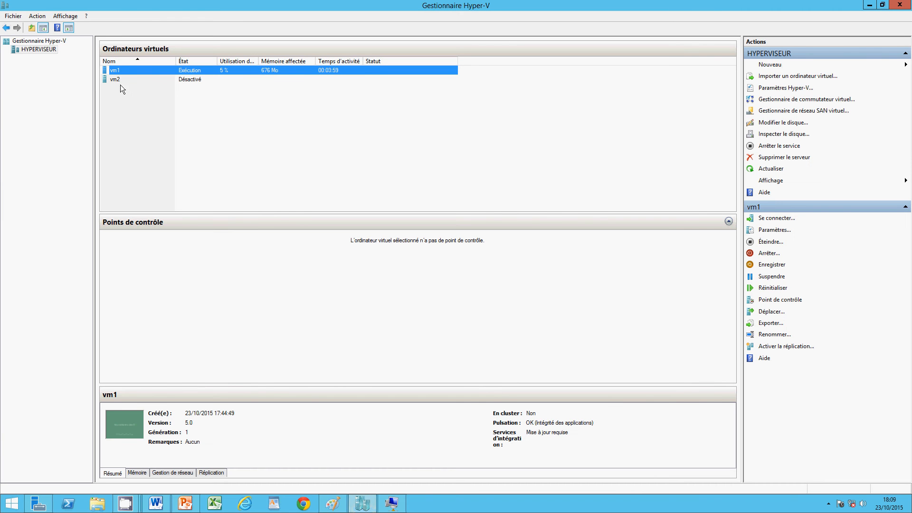
{"action": "left_click", "coordinate": [116, 79]}
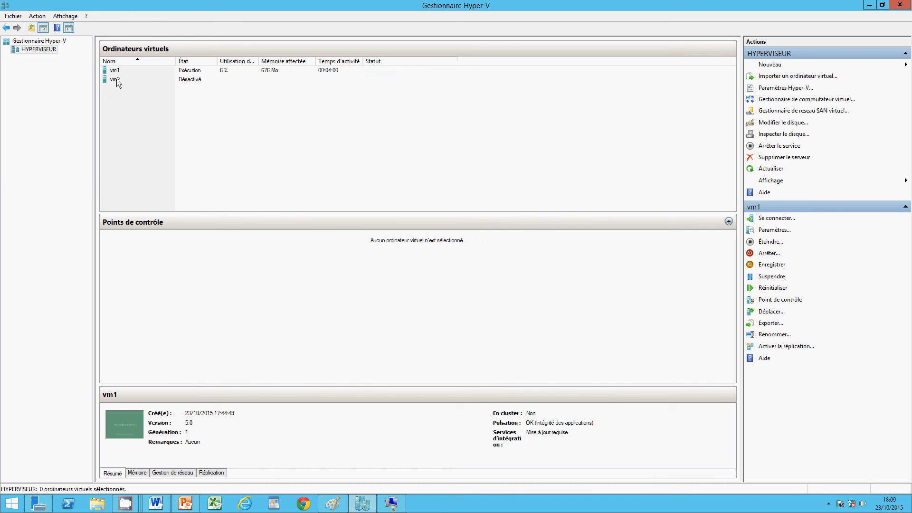
{"action": "right_click", "coordinate": [123, 80]}
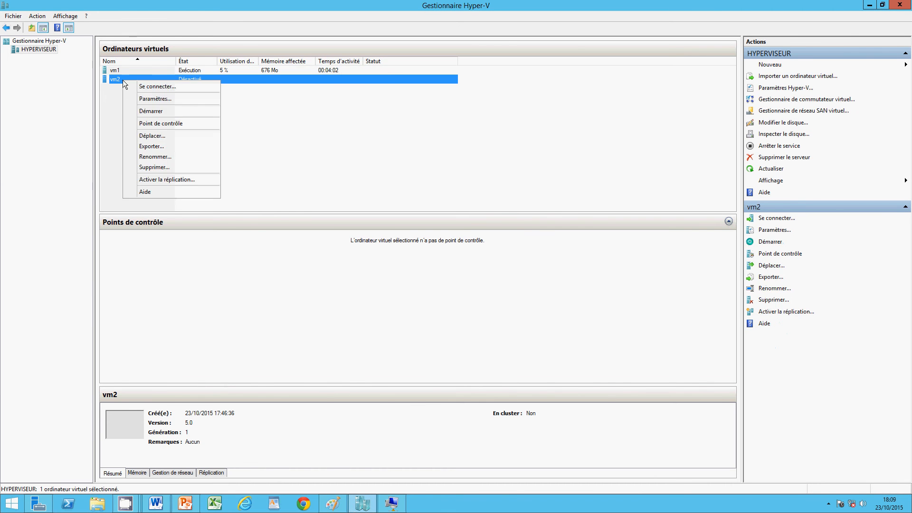
{"action": "left_click", "coordinate": [142, 100]}
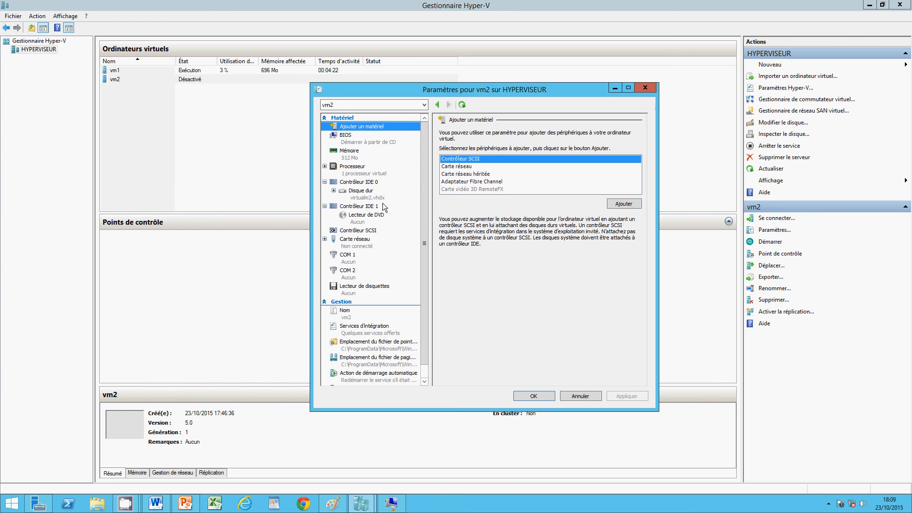
{"action": "left_click", "coordinate": [360, 222]}
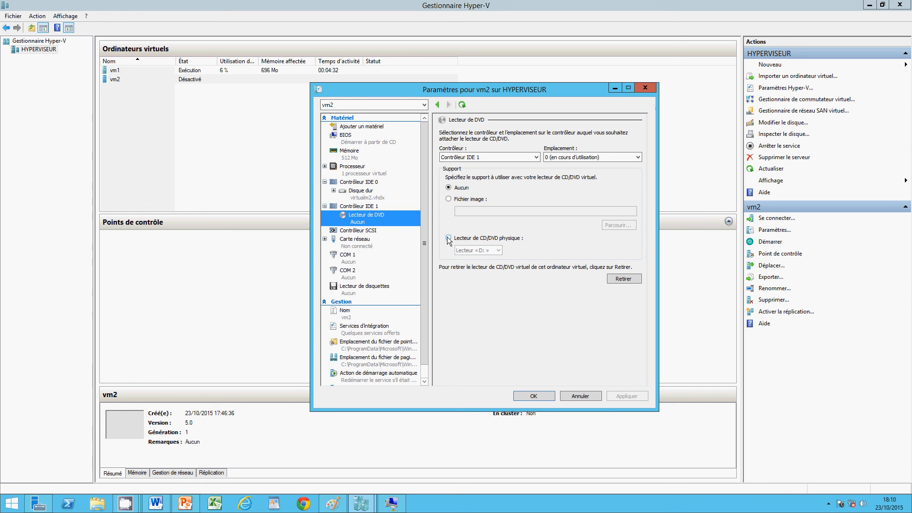
{"action": "left_click", "coordinate": [449, 199]}
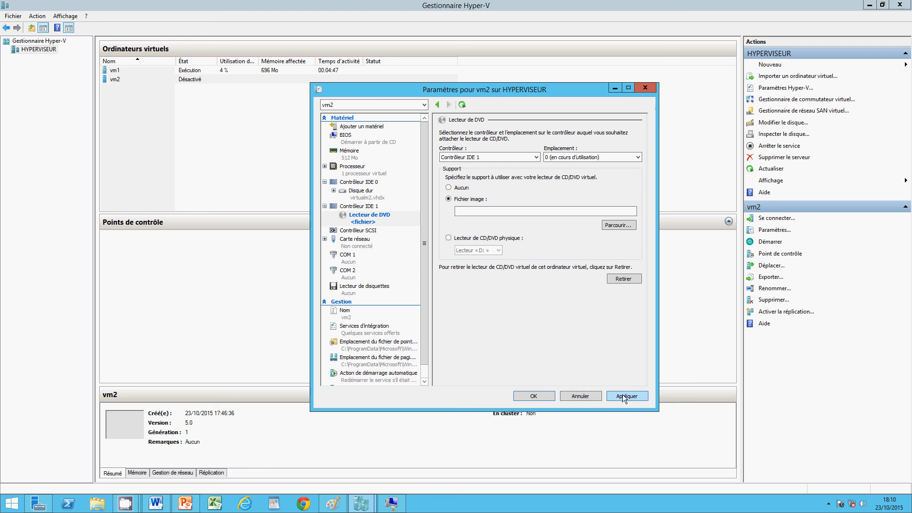
{"action": "left_click", "coordinate": [589, 396]}
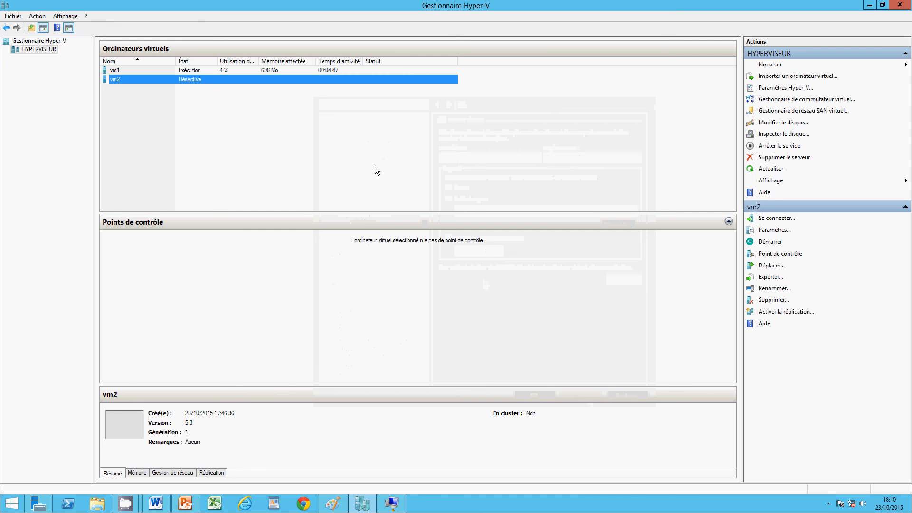
- Connect to vm2, start the virtual machine, and minimise its console
{"action": "right_click", "coordinate": [185, 80]}
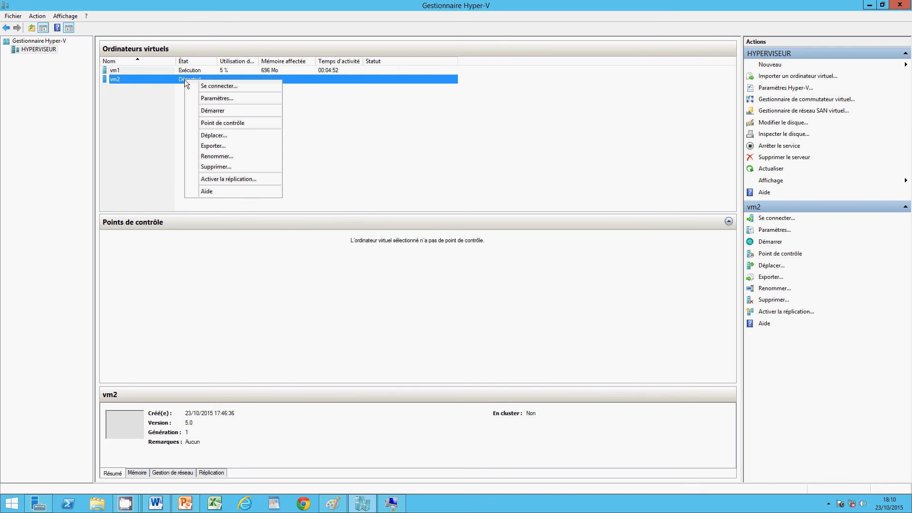
{"action": "left_click", "coordinate": [207, 85]}
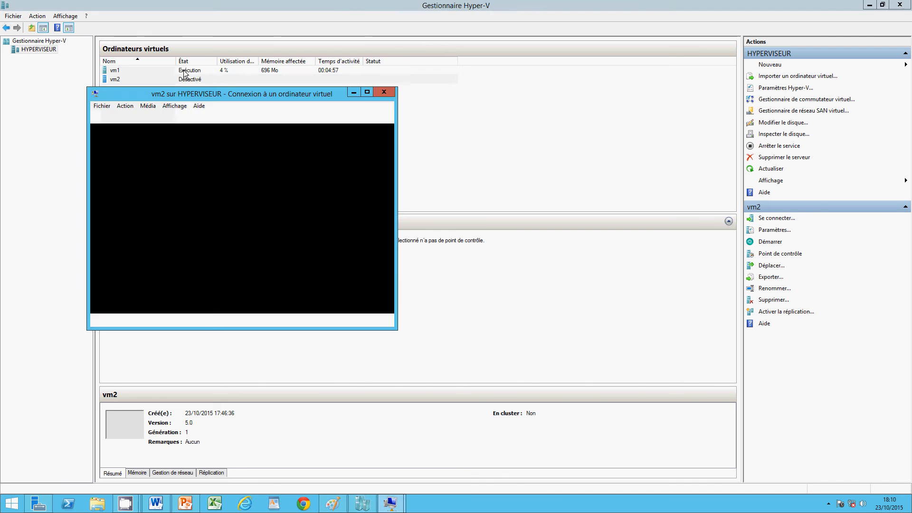
{"action": "left_click", "coordinate": [183, 70]}
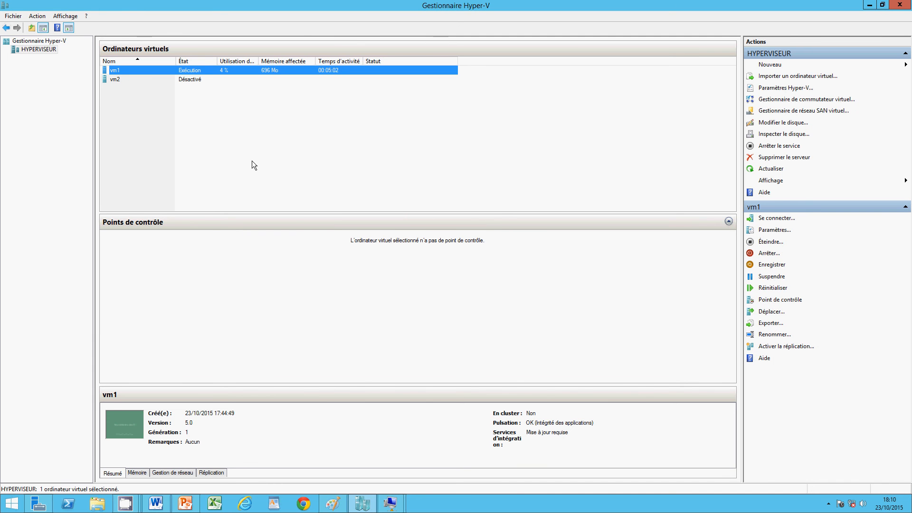
{"action": "mouse_move", "coordinate": [397, 503]}
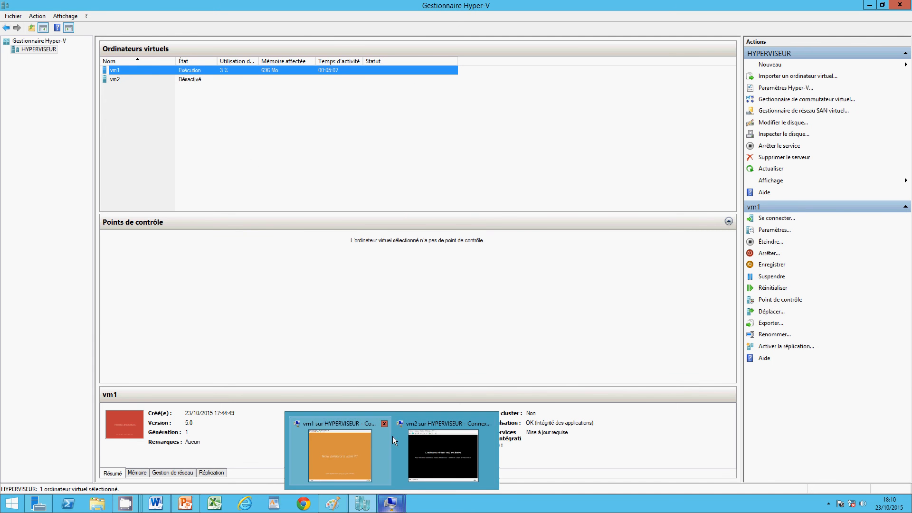
{"action": "left_click", "coordinate": [867, 7]}
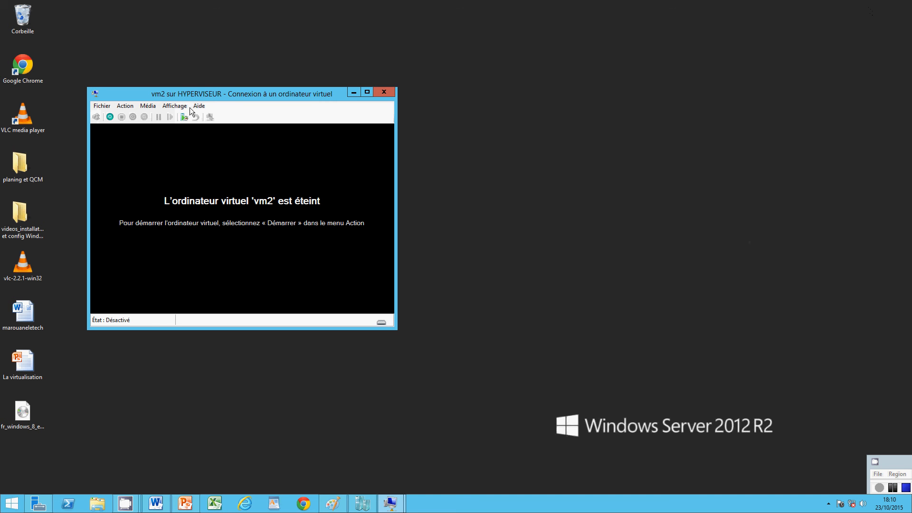
{"action": "left_click", "coordinate": [110, 116]}
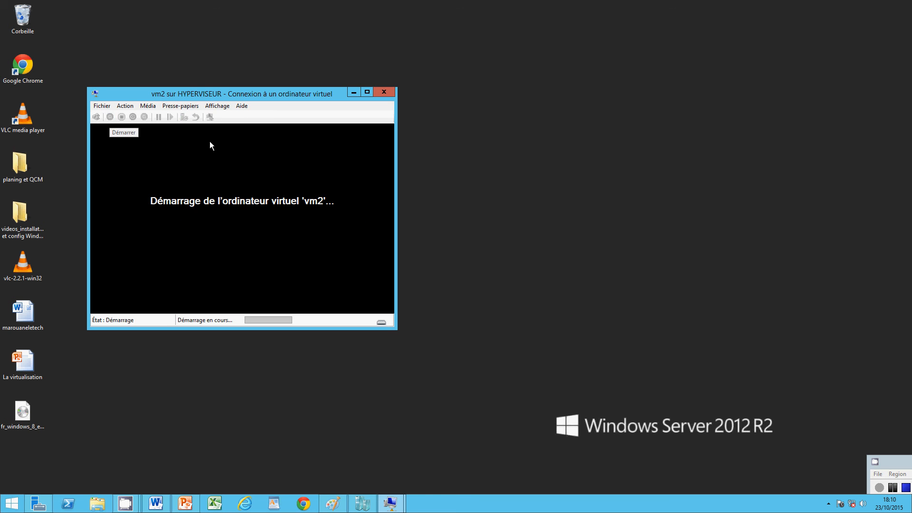
{"action": "left_click", "coordinate": [350, 93]}
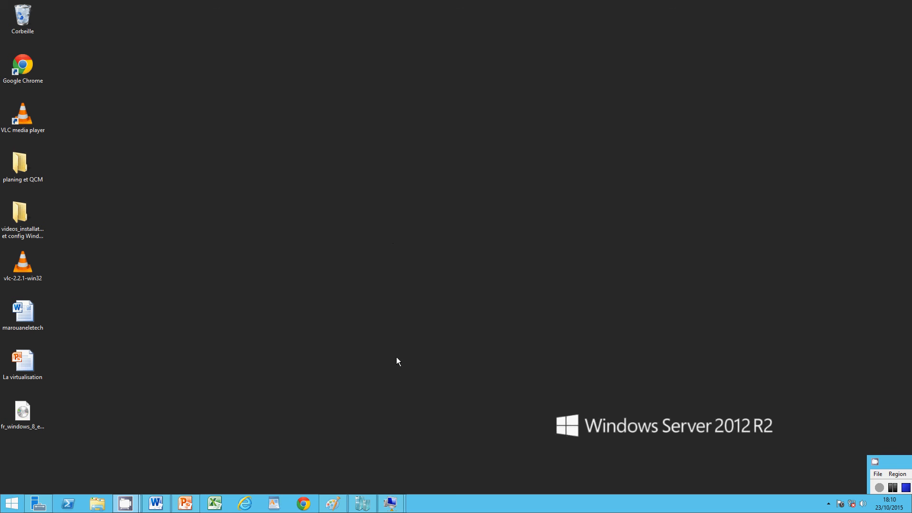
- Review the vm1 and vm2 hypervisor diagram in Paint, and return to the Hyper-V manager
{"action": "left_click", "coordinate": [333, 504]}
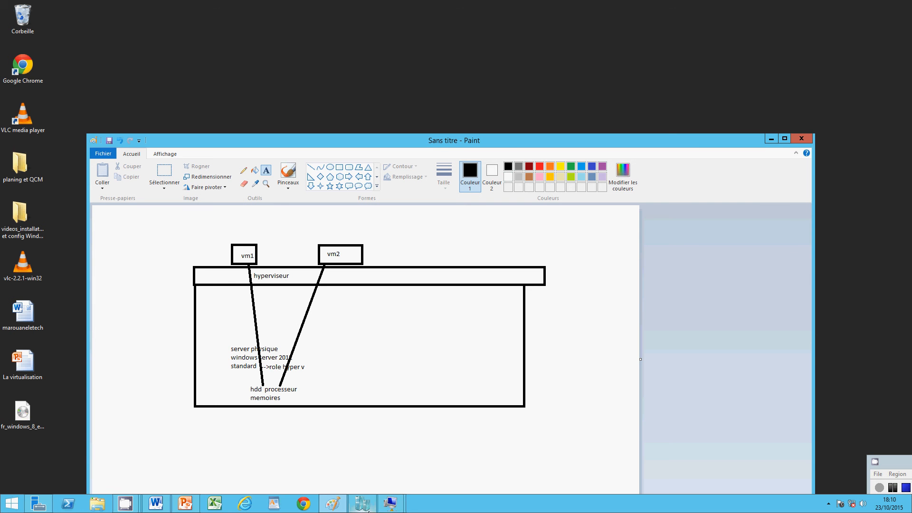
{"action": "mouse_move", "coordinate": [361, 509]}
{"action": "left_click", "coordinate": [323, 446]}
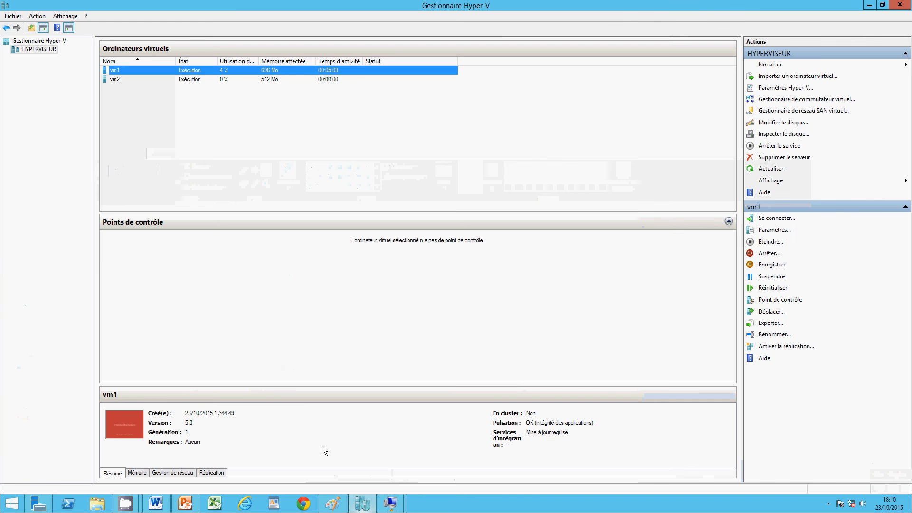
- Examine the actions available for vm1 and for the HYPERVISEUR server, including the kinds of new items that can be created
{"action": "left_click", "coordinate": [33, 17]}
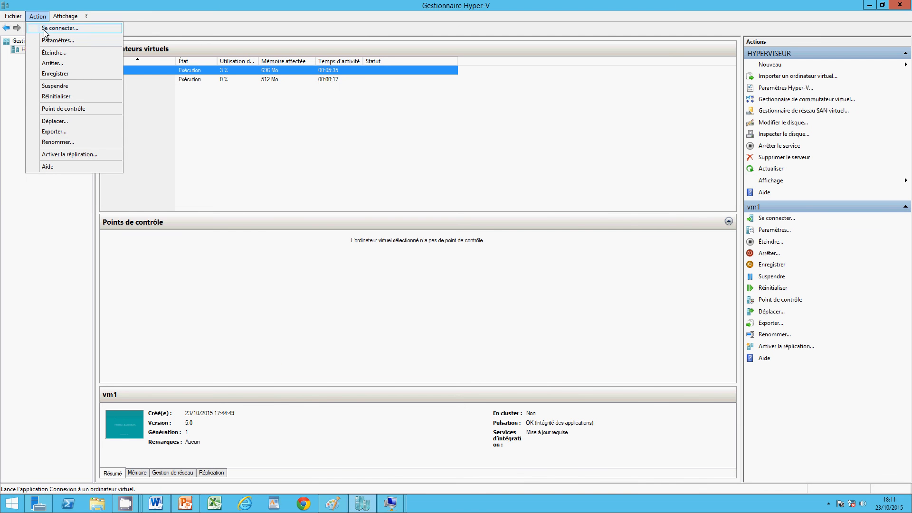
{"action": "left_click", "coordinate": [6, 72]}
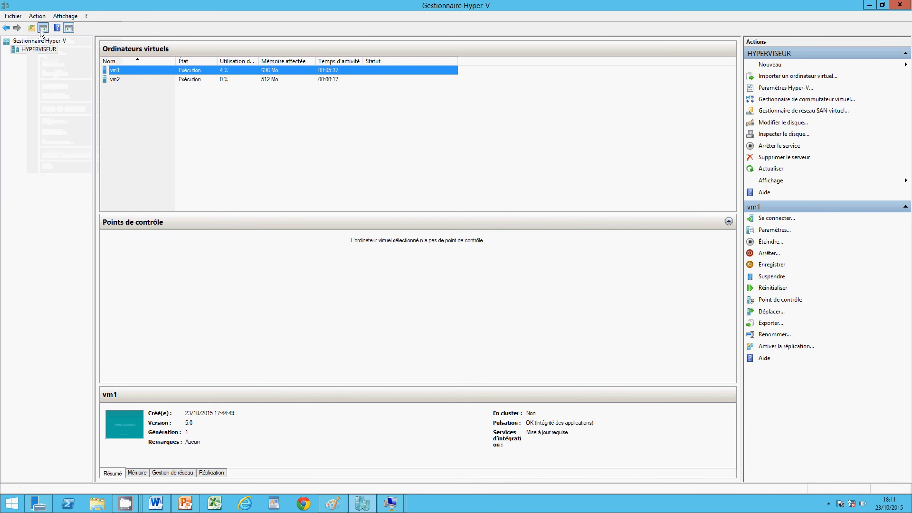
{"action": "left_click", "coordinate": [39, 42]}
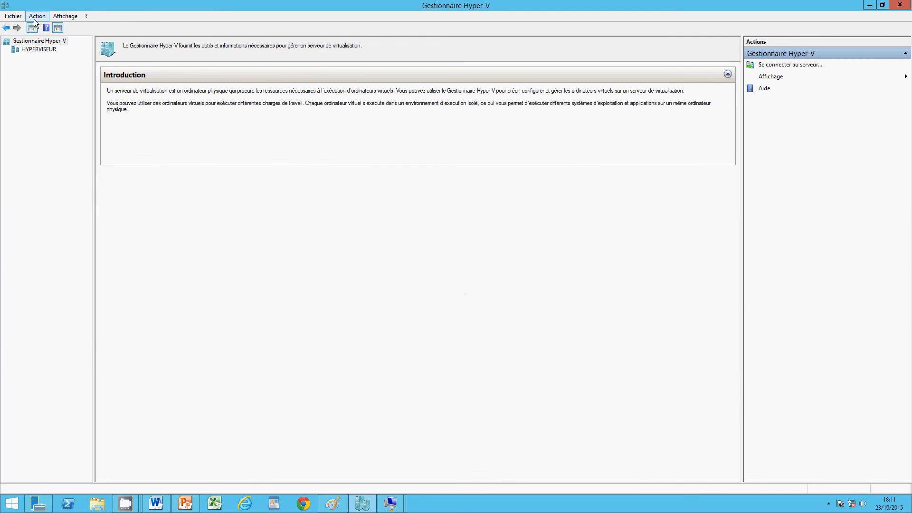
{"action": "left_click", "coordinate": [37, 17]}
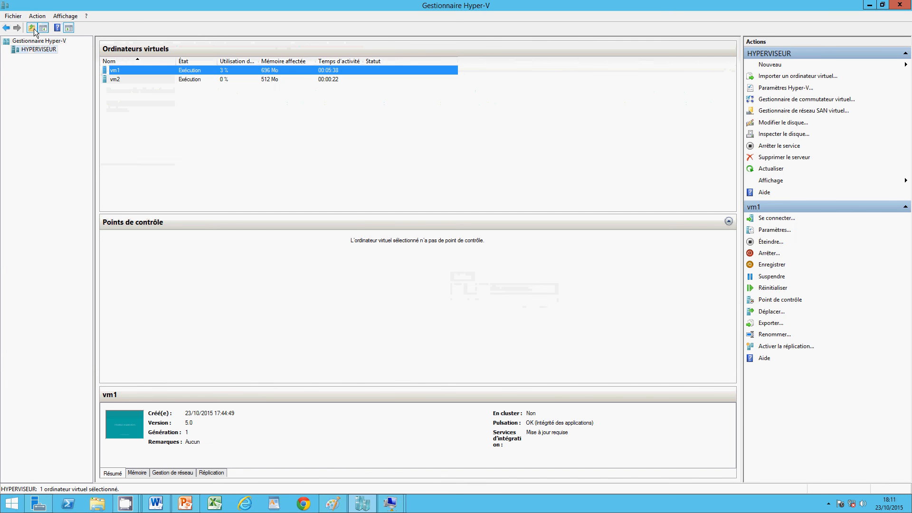
{"action": "left_click", "coordinate": [36, 16]}
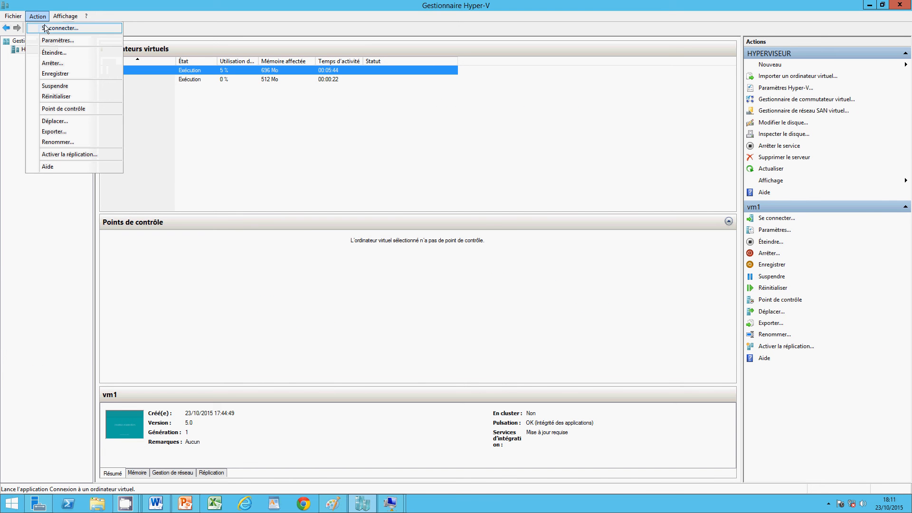
{"action": "left_click", "coordinate": [22, 51]}
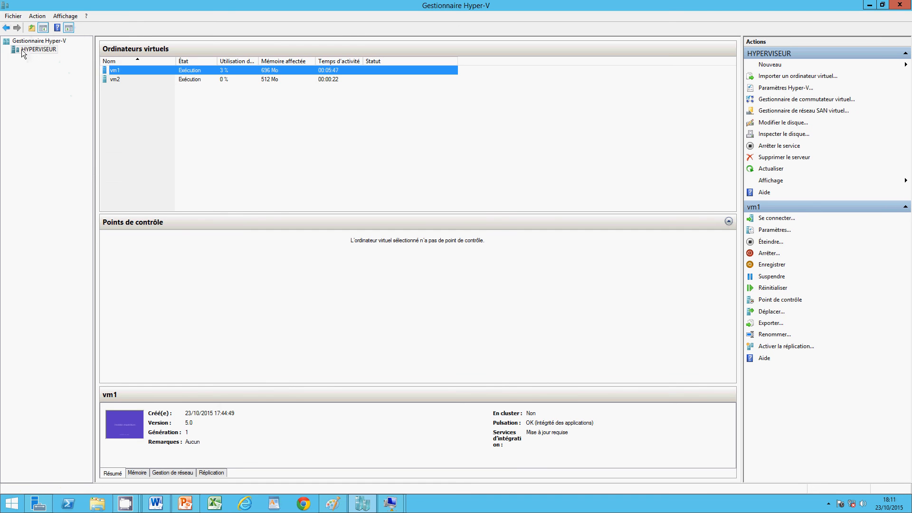
{"action": "right_click", "coordinate": [23, 49]}
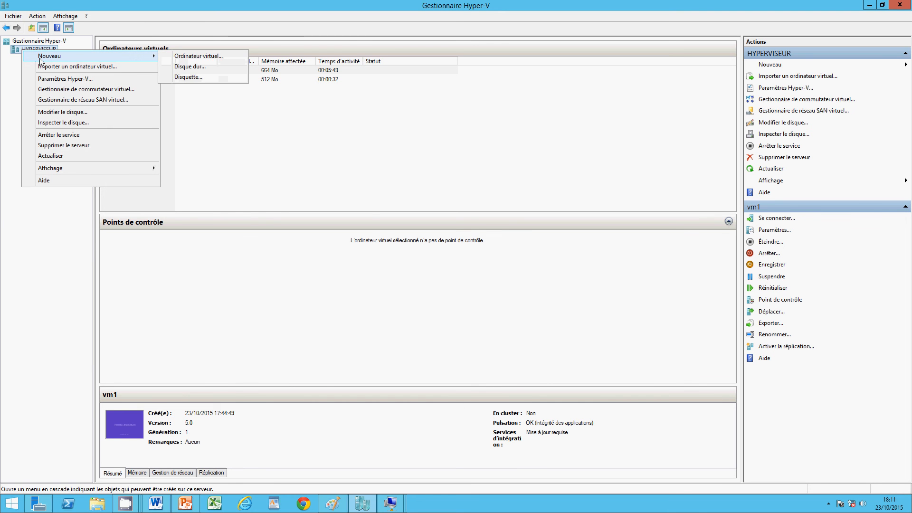
{"action": "mouse_move", "coordinate": [48, 60]}
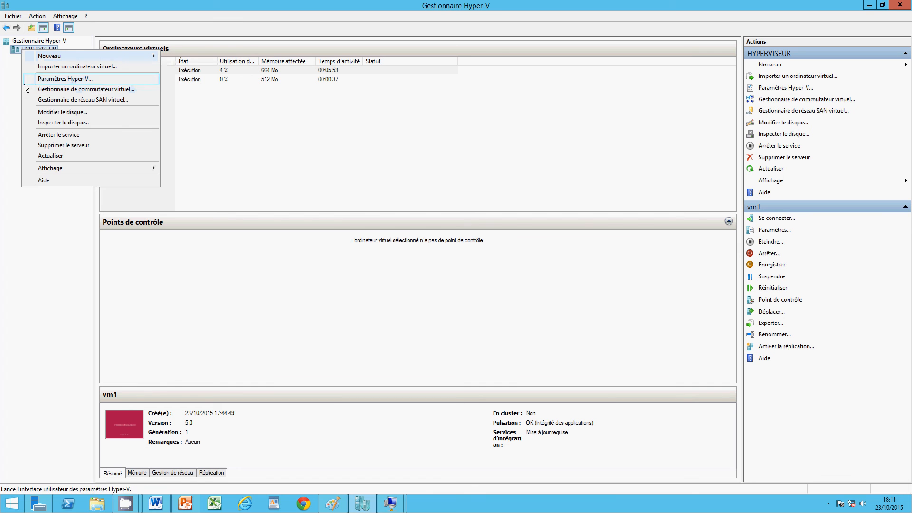
{"action": "left_click", "coordinate": [1, 88]}
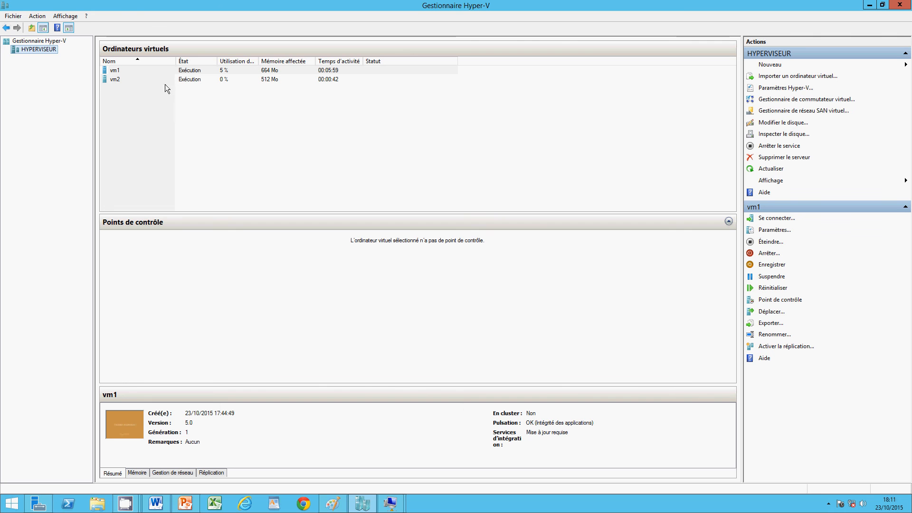
- Revisit the Paint diagram, switch to vm1's console, and display its Windows 8 desktop in full screen
{"action": "left_click", "coordinate": [332, 505]}
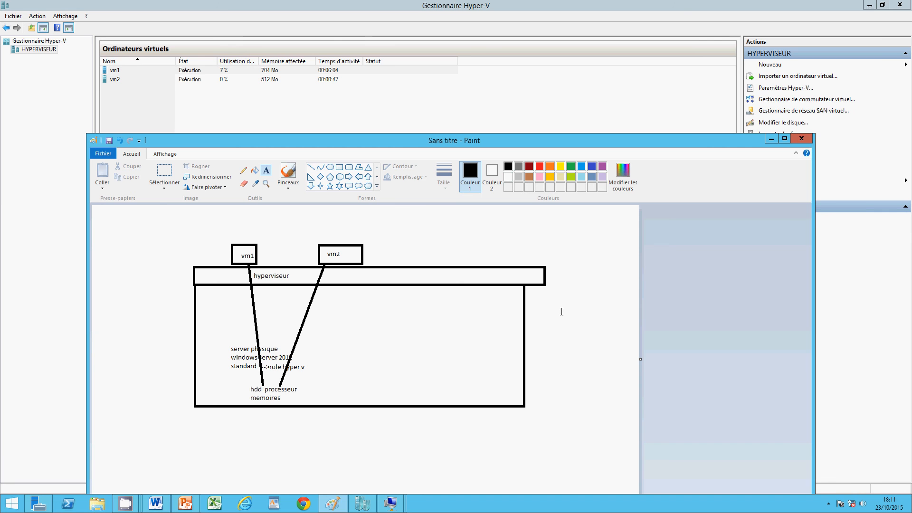
{"action": "left_click", "coordinate": [396, 506]}
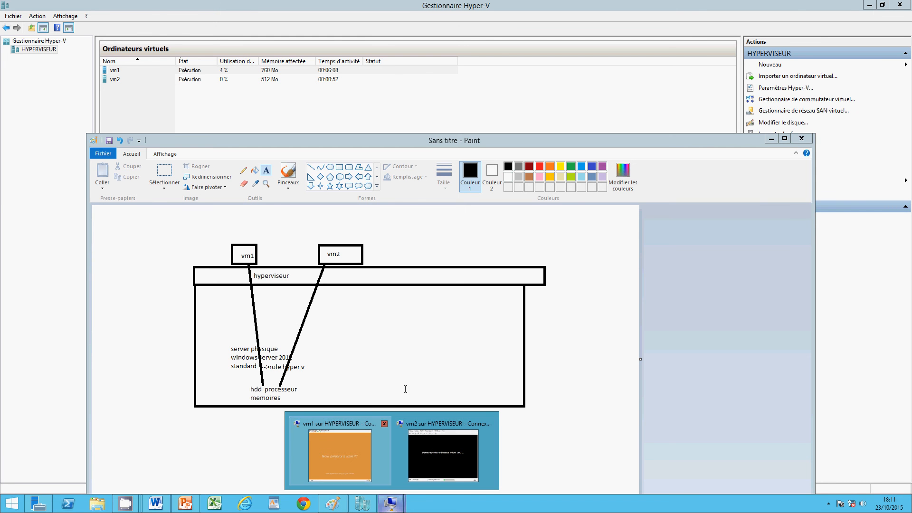
{"action": "left_click", "coordinate": [349, 441]}
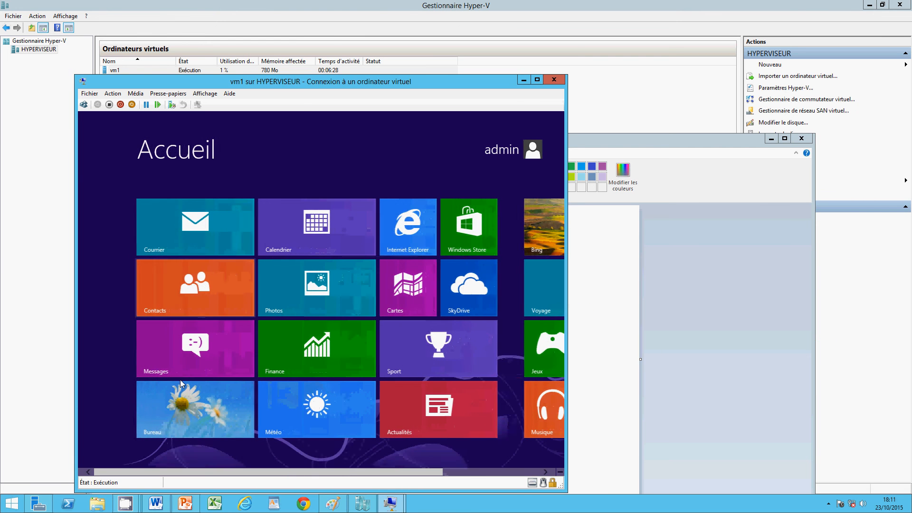
{"action": "left_click", "coordinate": [185, 399]}
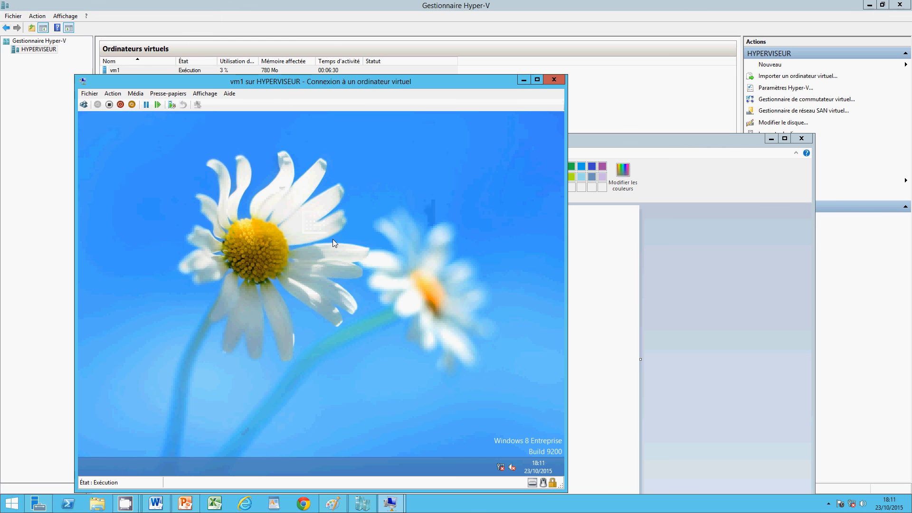
{"action": "left_click", "coordinate": [204, 94]}
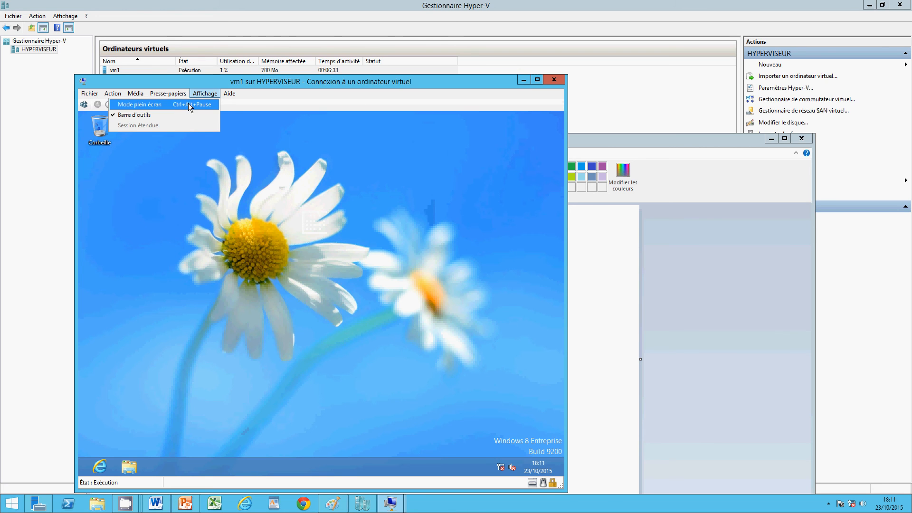
{"action": "left_click", "coordinate": [188, 103]}
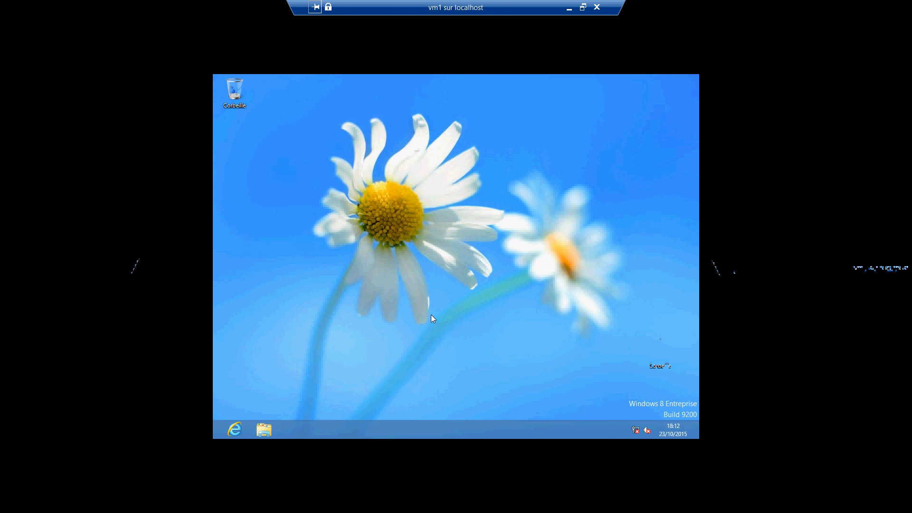
- Minimise vm1's console, Paint and the Hyper-V manager, and switch to the Word document with the channel subscription details
{"action": "left_click", "coordinate": [568, 8]}
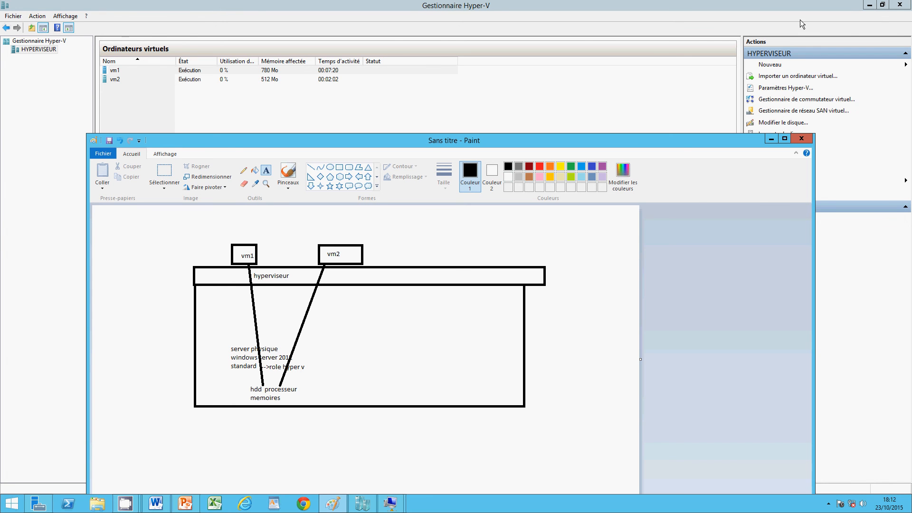
{"action": "left_click", "coordinate": [771, 138]}
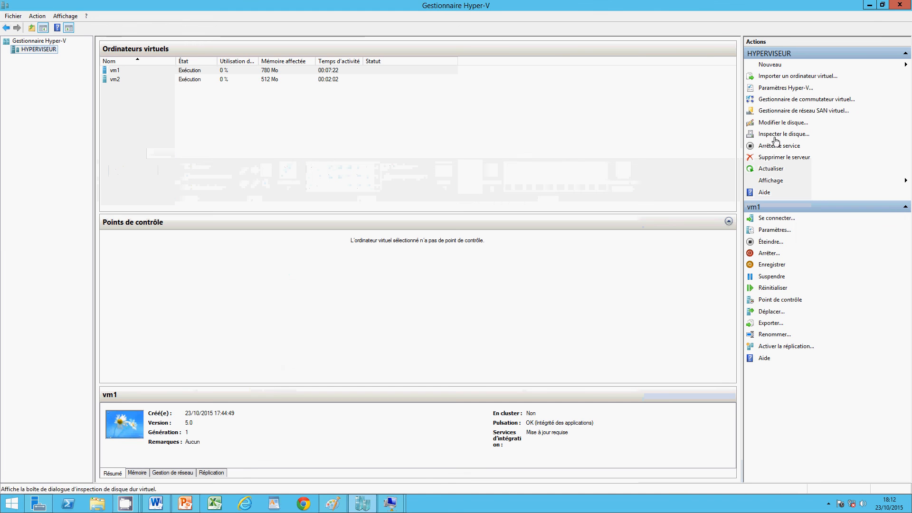
{"action": "left_click", "coordinate": [869, 6]}
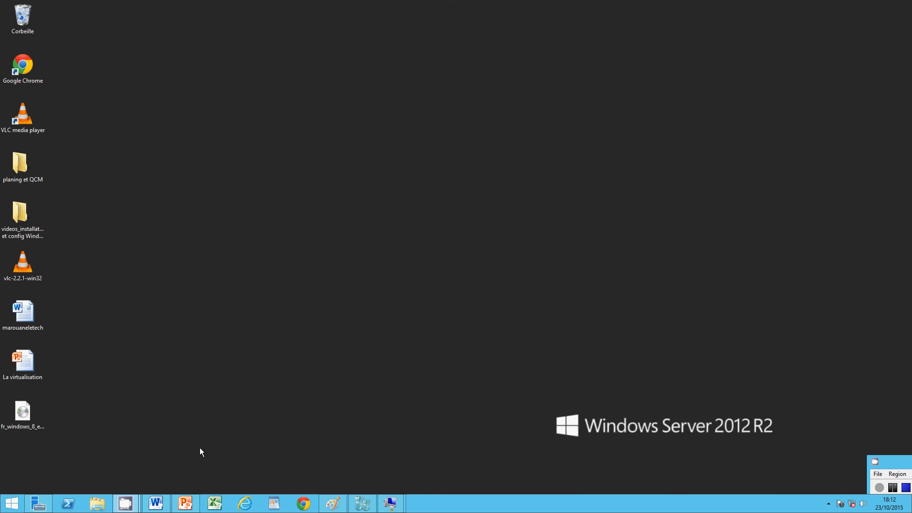
{"action": "left_click", "coordinate": [165, 503]}
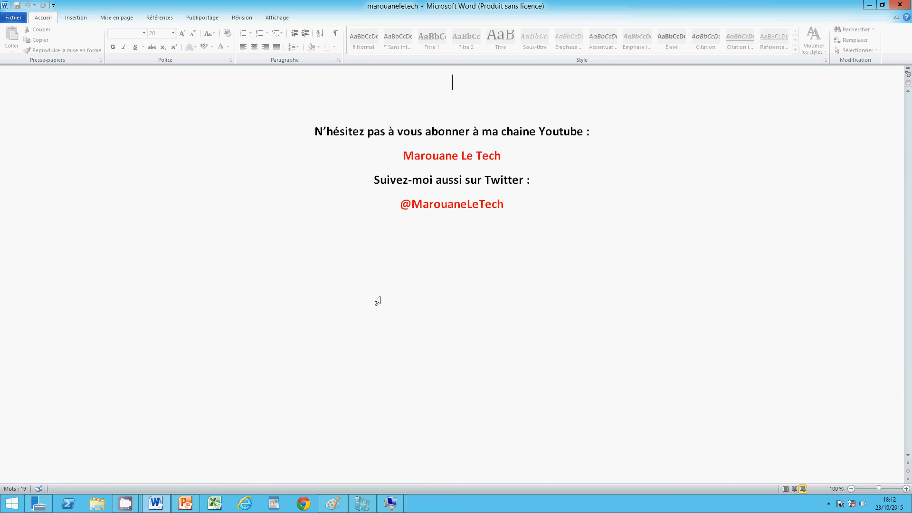